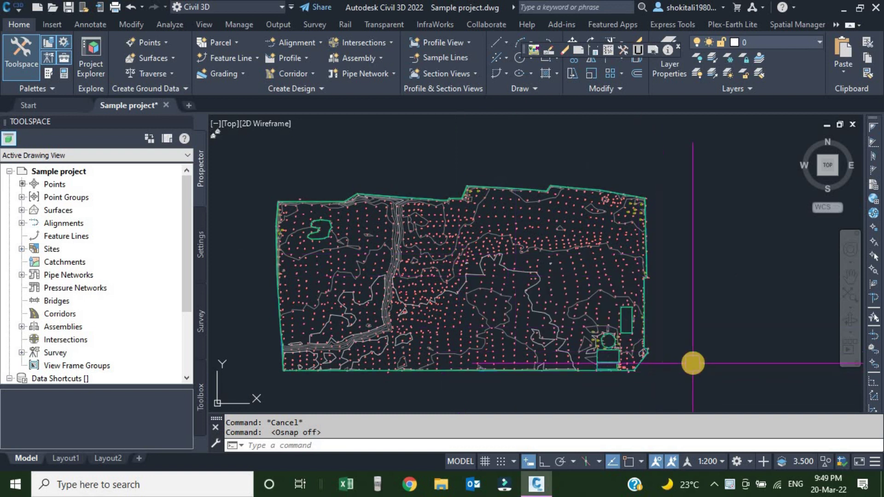
# - Pan and zoom around the site to review the survey points and 1m/5m contours
pyautogui.moveTo(690, 366); pyautogui.dragTo(696, 337, button='middle')
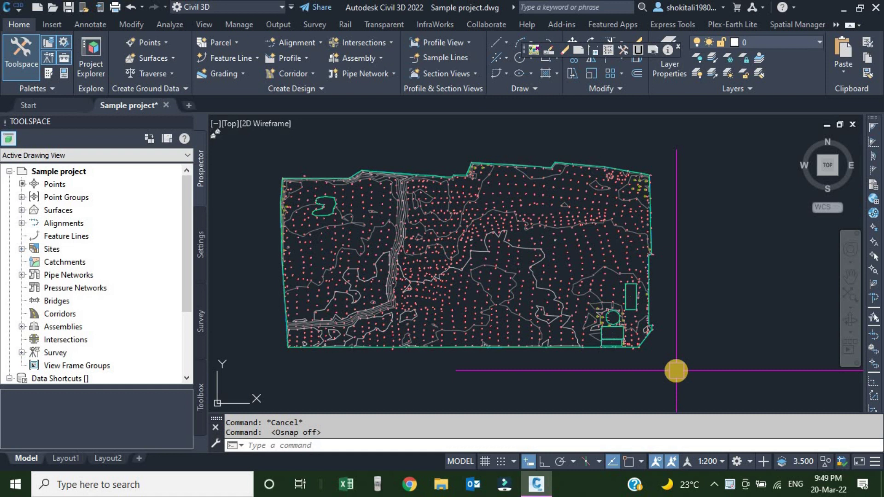
pyautogui.scroll(1, 560, 353)
pyautogui.scroll(1, 479, 347)
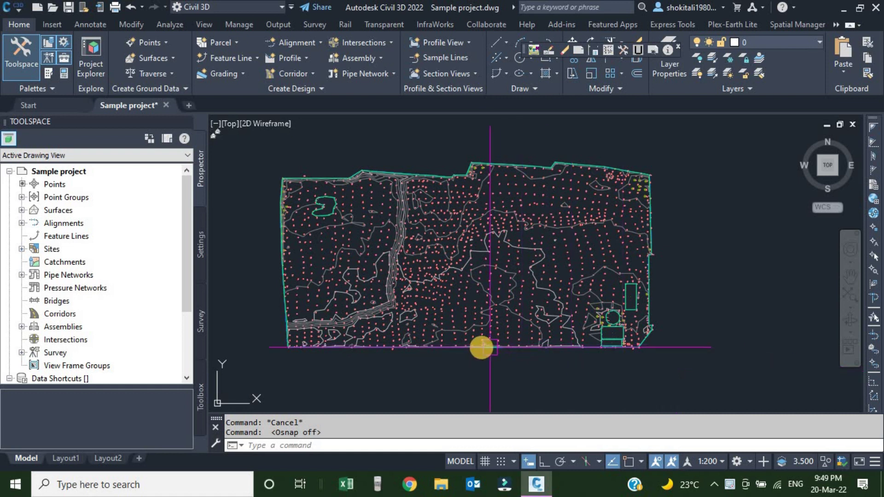
pyautogui.scroll(4, 479, 347)
pyautogui.scroll(-5, 446, 262)
pyautogui.scroll(2, 452, 265)
pyautogui.scroll(2, 503, 276)
pyautogui.scroll(2, 510, 277)
pyautogui.scroll(-2, 511, 281)
pyautogui.scroll(-3, 488, 285)
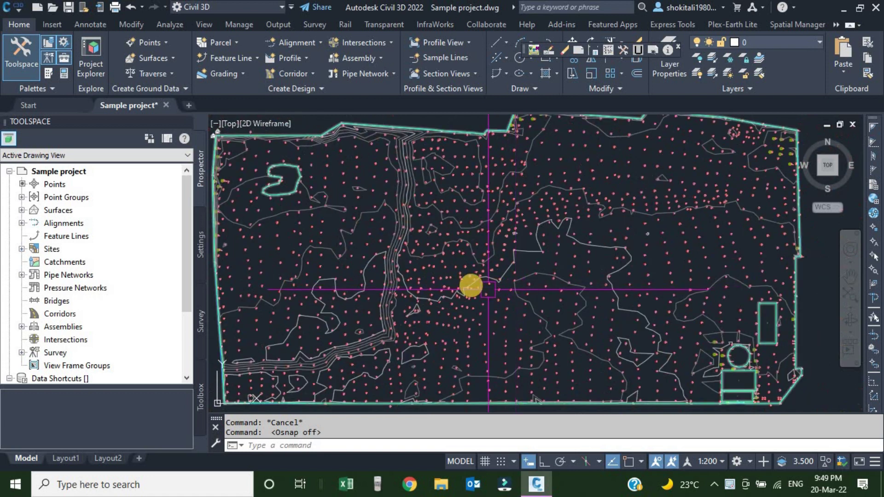
pyautogui.scroll(4, 503, 265)
pyautogui.scroll(2, 513, 268)
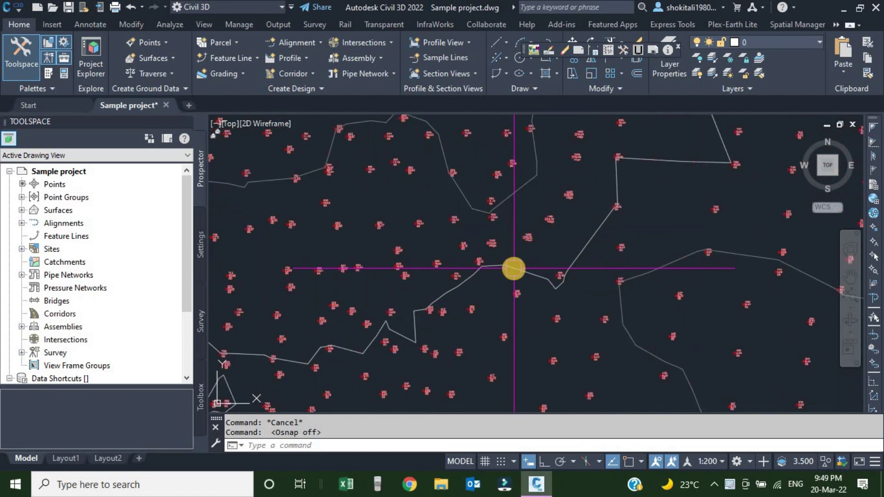
pyautogui.scroll(-2, 514, 268)
pyautogui.scroll(-3, 461, 276)
pyautogui.scroll(3, 413, 286)
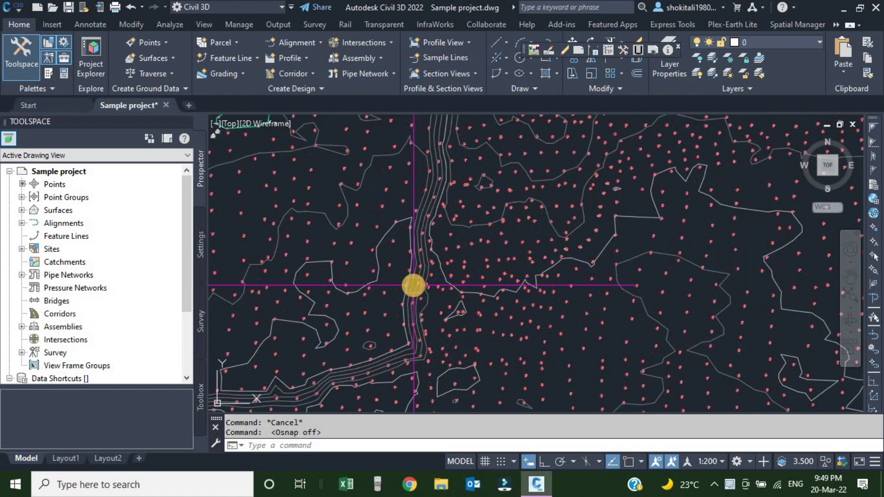
pyautogui.moveTo(410, 286)
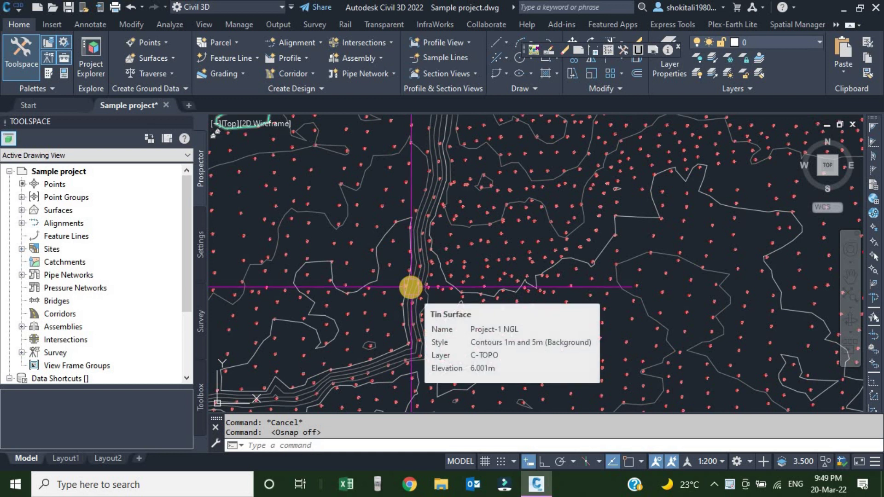
pyautogui.scroll(-4, 507, 292)
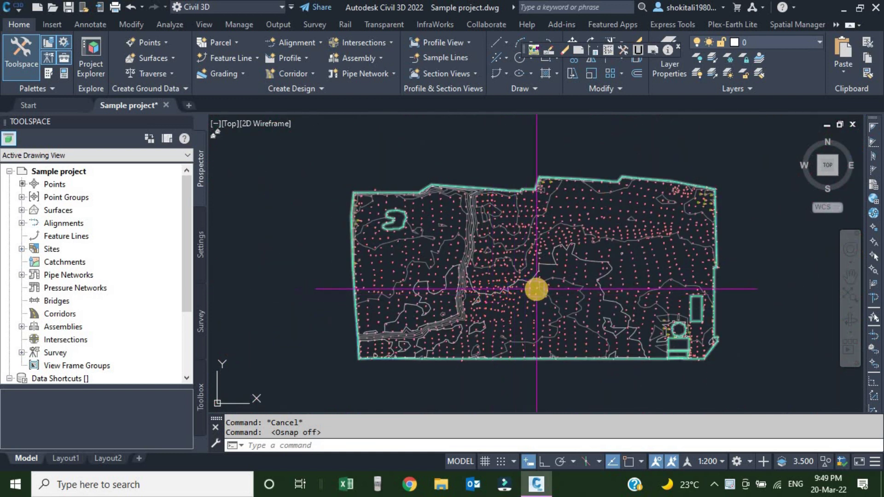
pyautogui.scroll(2, 536, 290)
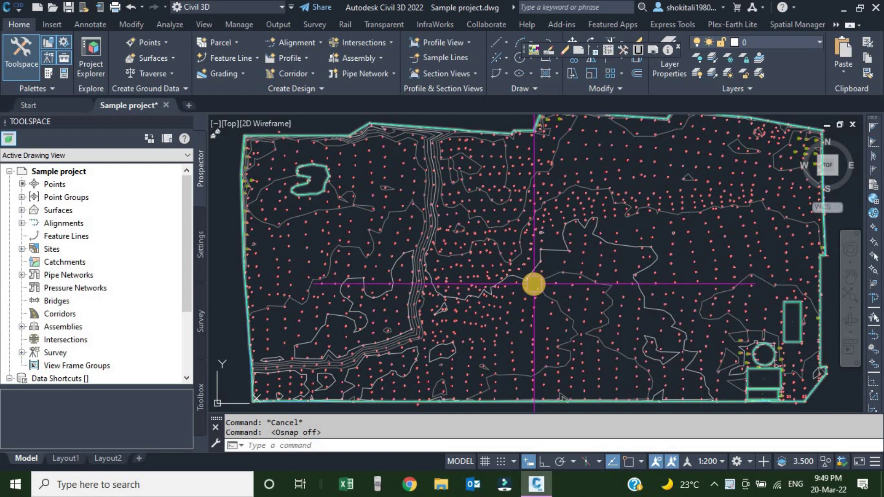
pyautogui.scroll(-2, 469, 262)
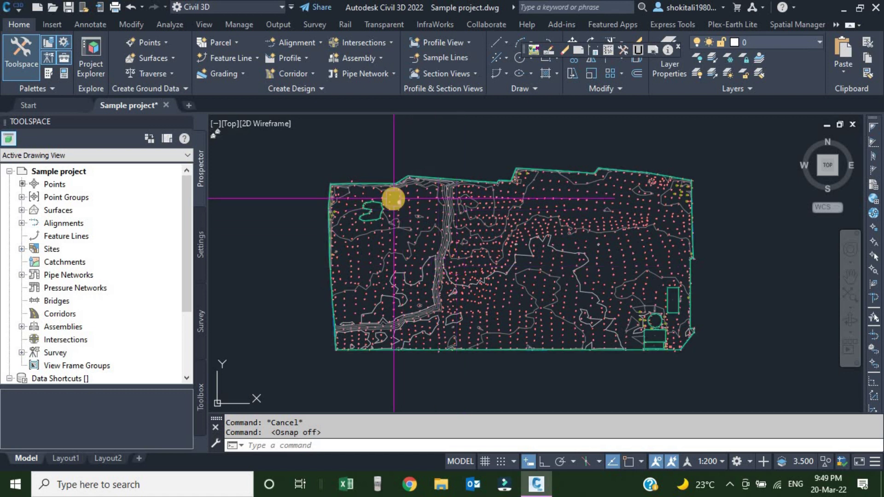
pyautogui.scroll(3, 379, 189)
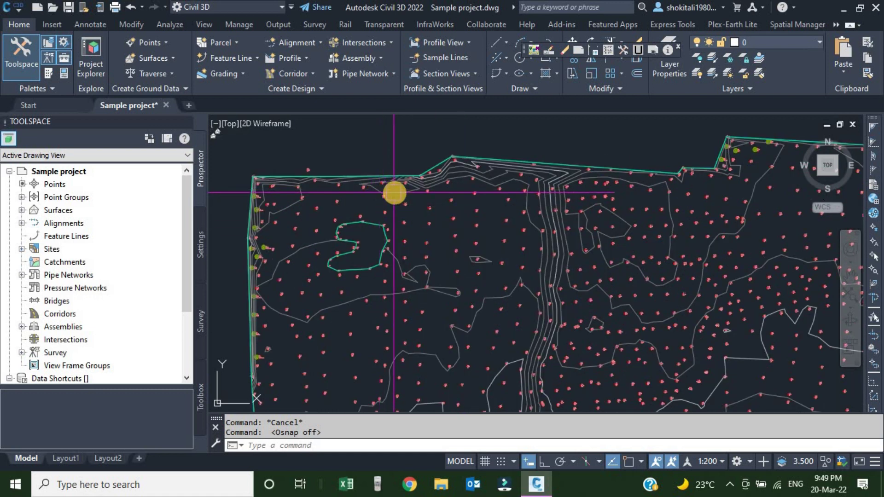
pyautogui.scroll(3, 393, 193)
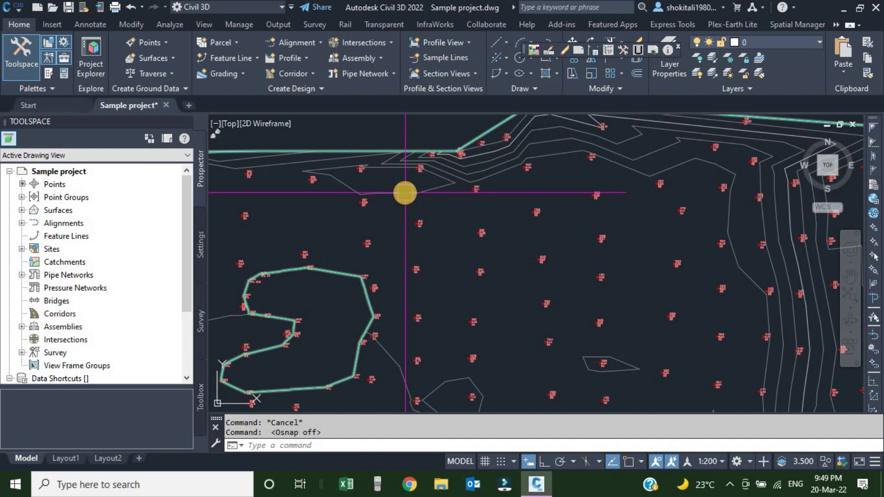
# - Select the Project-1 NGL surface and launch Add Surface Labels from the Add Labels dropdown
pyautogui.click(405, 192)
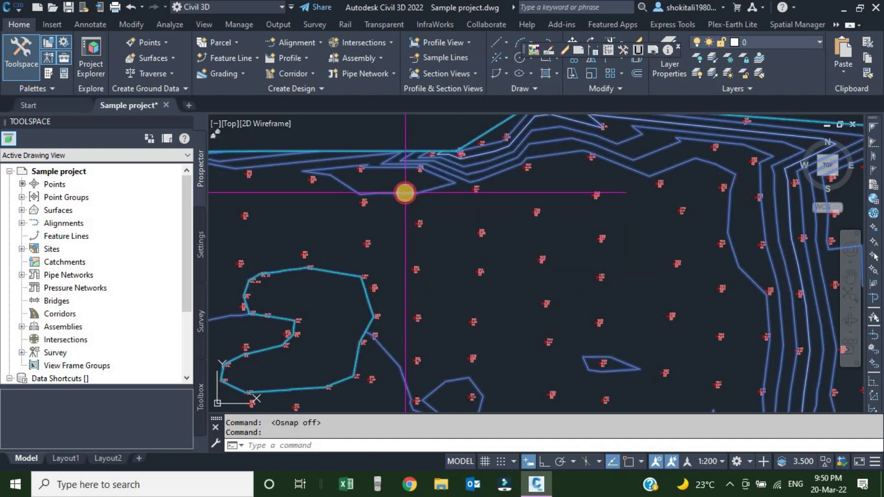
pyautogui.scroll(-2, 407, 194)
pyautogui.scroll(-3, 416, 191)
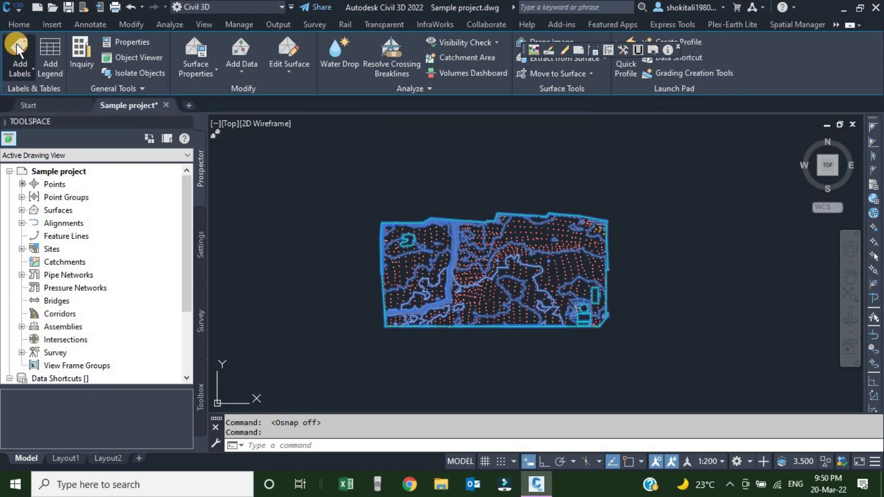
pyautogui.click(17, 46)
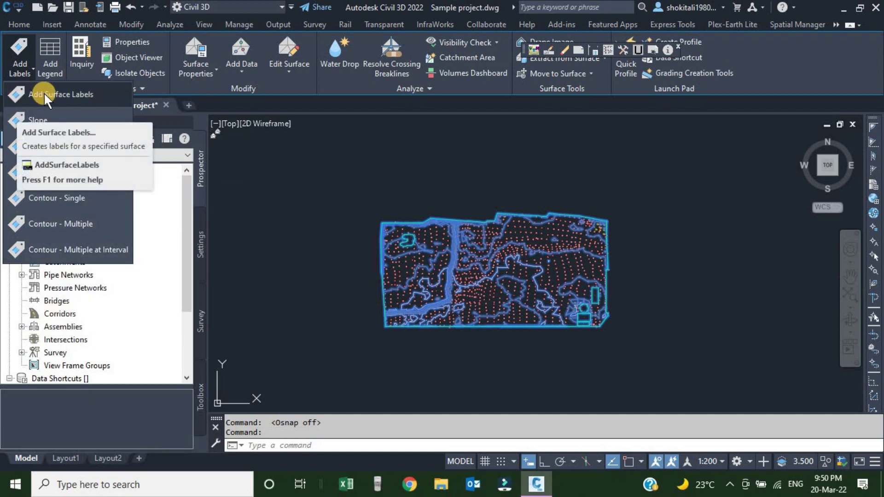
pyautogui.click(258, 184)
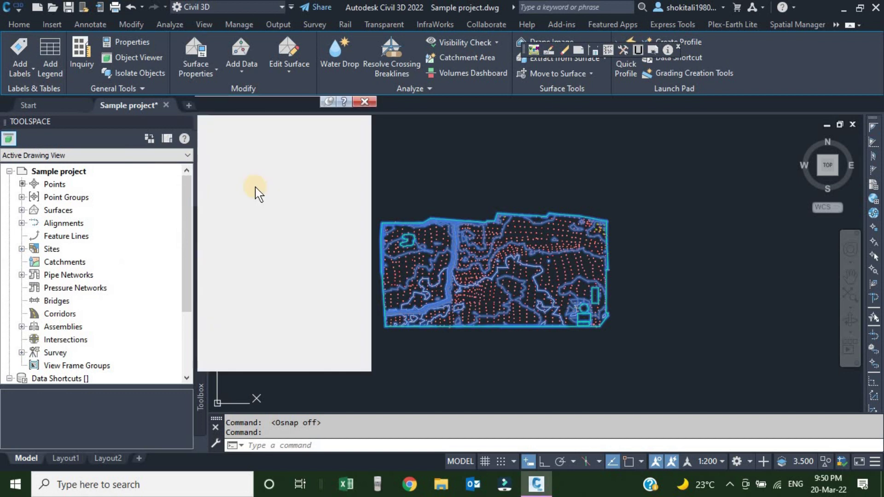
# - Move the Add Labels dialog beside the drawing and keep Surface as the feature
pyautogui.moveTo(247, 111); pyautogui.dragTo(279, 94)
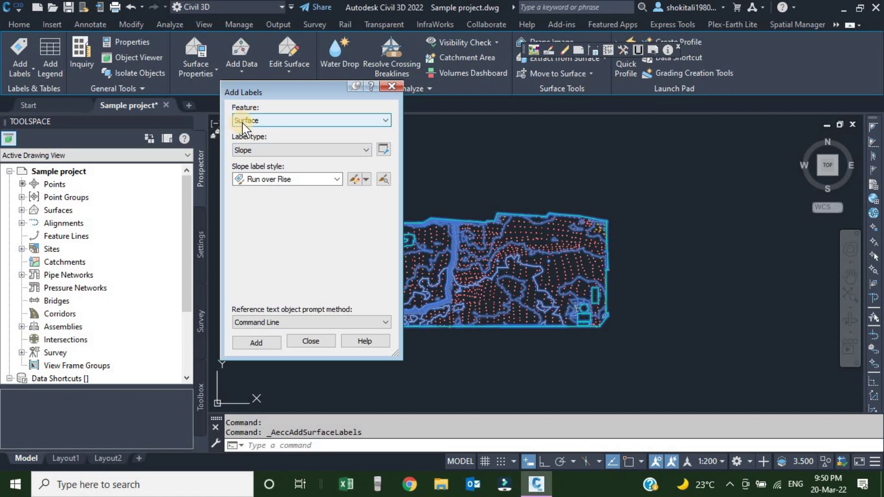
pyautogui.click(384, 179)
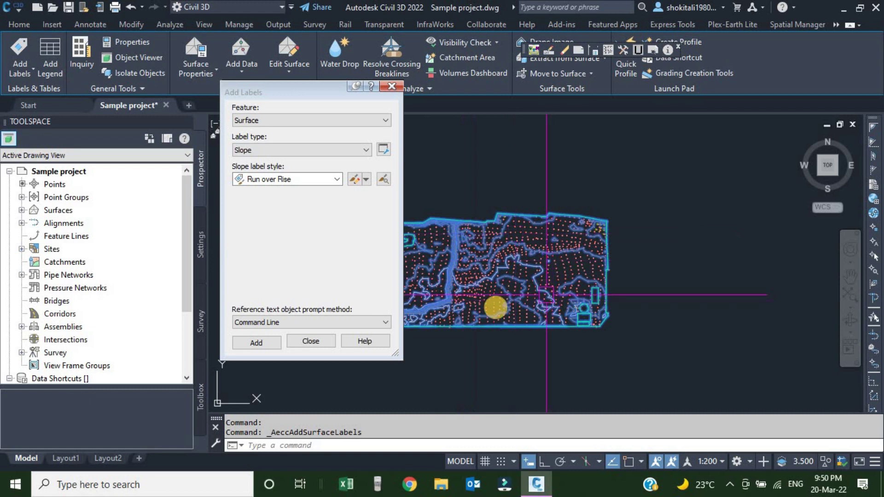
pyautogui.scroll(2, 501, 266)
pyautogui.scroll(2, 578, 251)
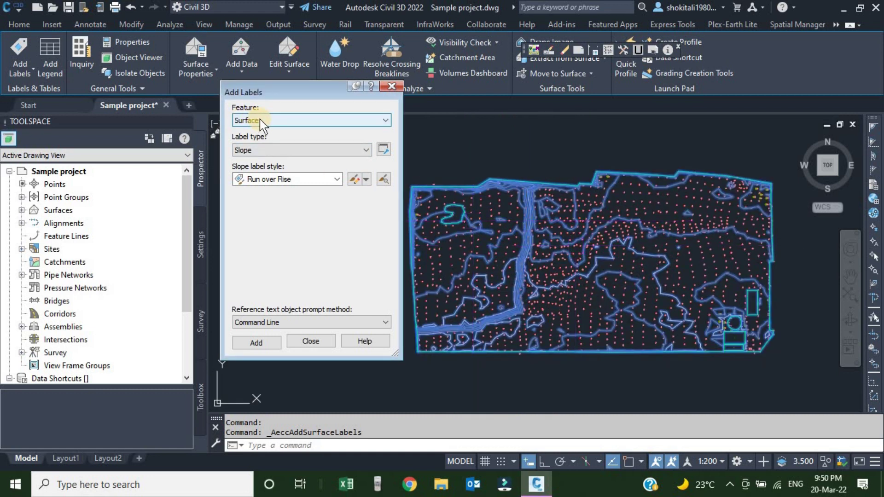
pyautogui.click(312, 122)
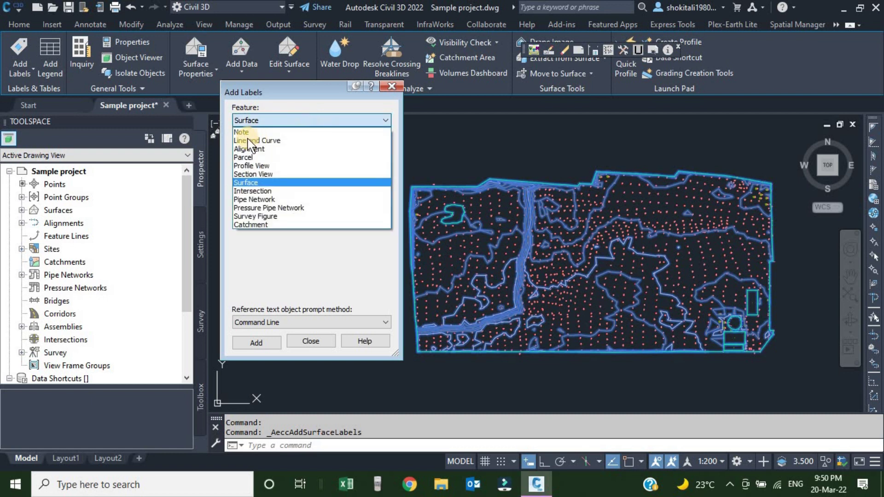
pyautogui.click(250, 182)
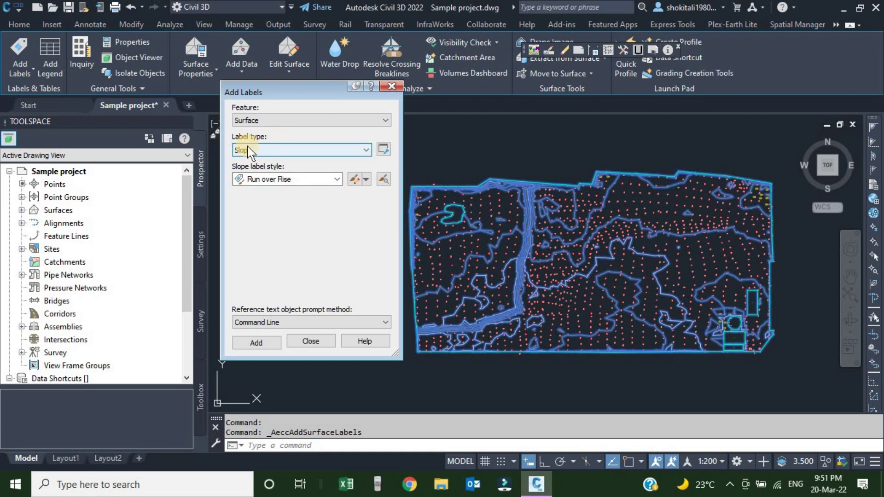
# - Set the label type to Slope with the Percent slope label style
pyautogui.click(267, 154)
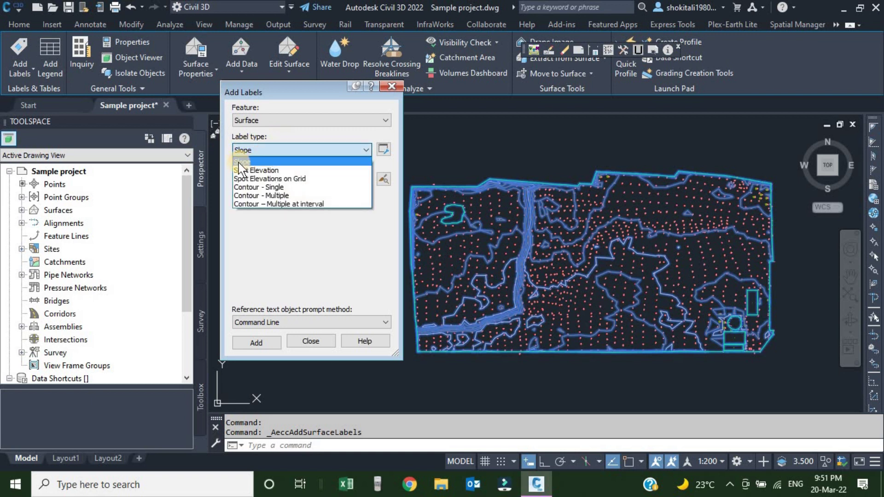
pyautogui.click(239, 162)
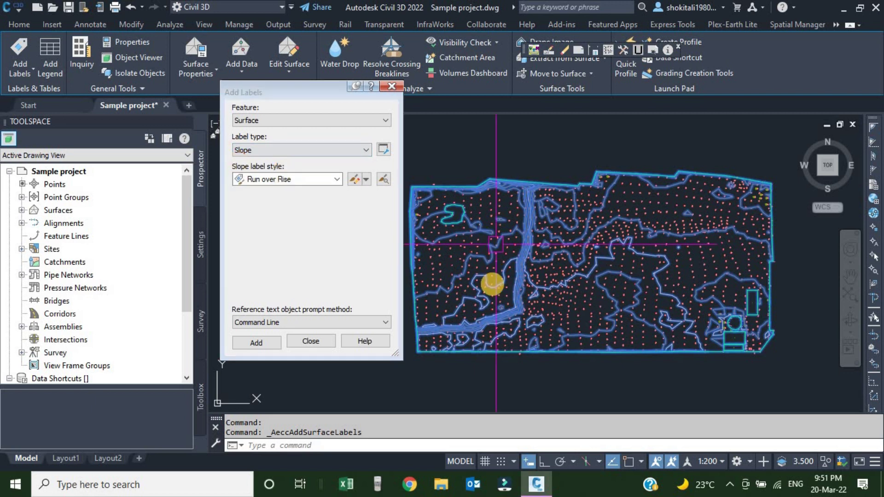
pyautogui.scroll(5, 467, 252)
pyautogui.scroll(2, 467, 252)
pyautogui.scroll(2, 512, 233)
pyautogui.scroll(2, 523, 250)
pyautogui.scroll(2, 479, 199)
pyautogui.scroll(-2, 507, 196)
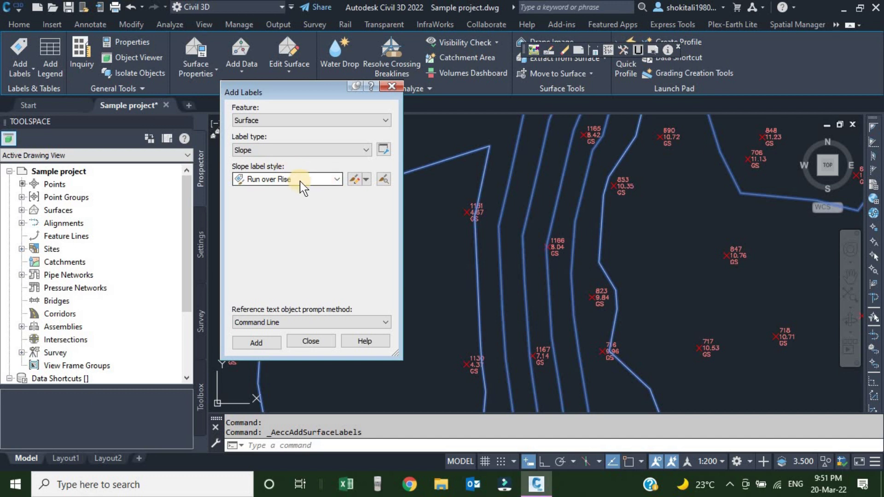
pyautogui.click(336, 179)
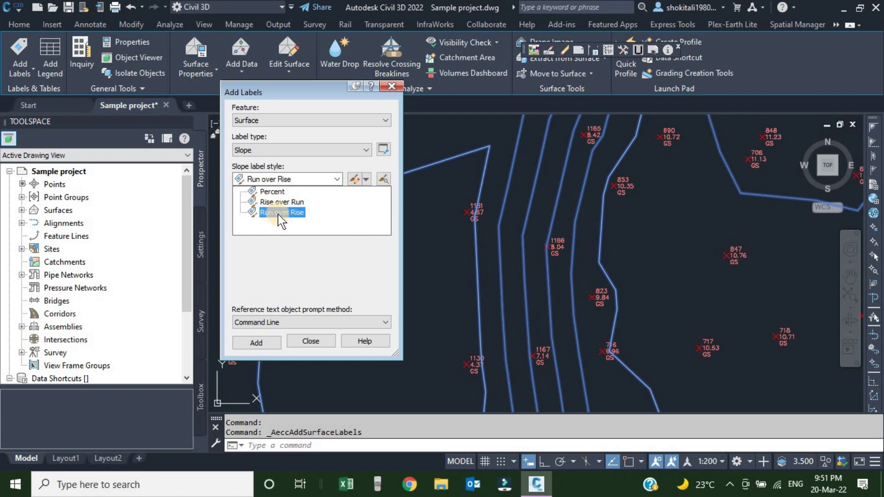
pyautogui.click(270, 193)
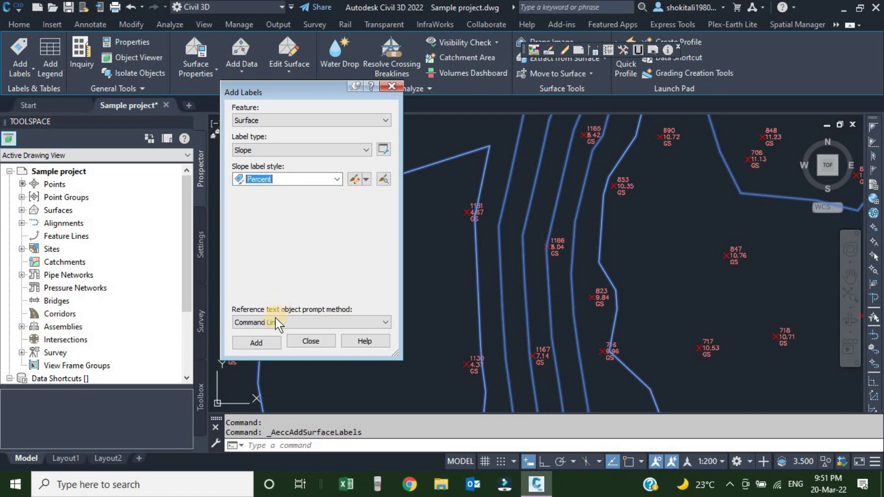
# - Start one-point slope labelling and place a 37.4% slope label on the surface
pyautogui.click(257, 343)
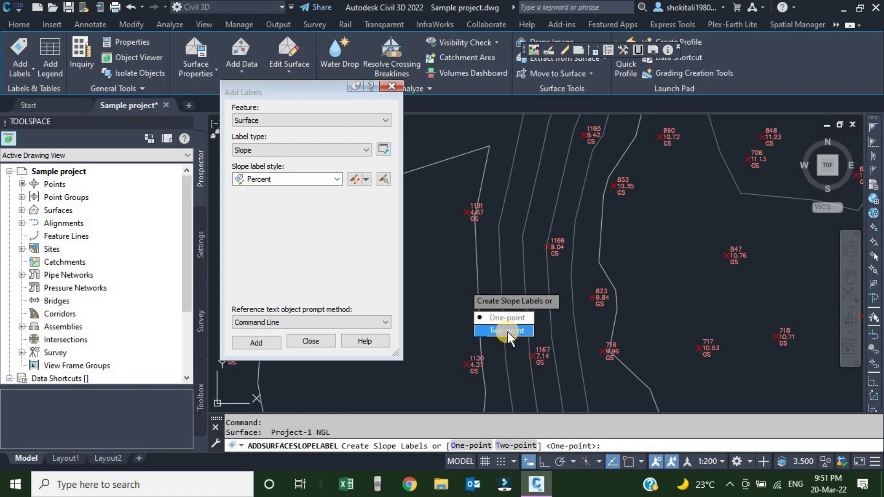
pyautogui.press('Up')
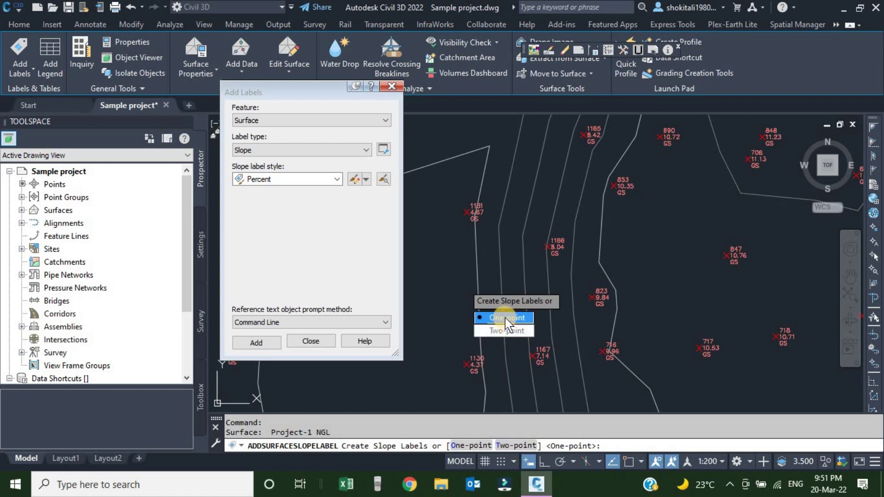
pyautogui.press('Return')
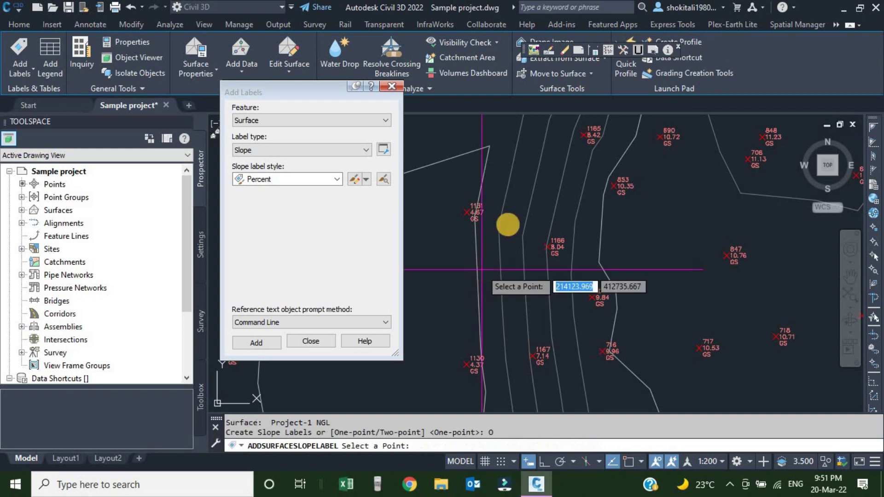
pyautogui.scroll(4, 566, 224)
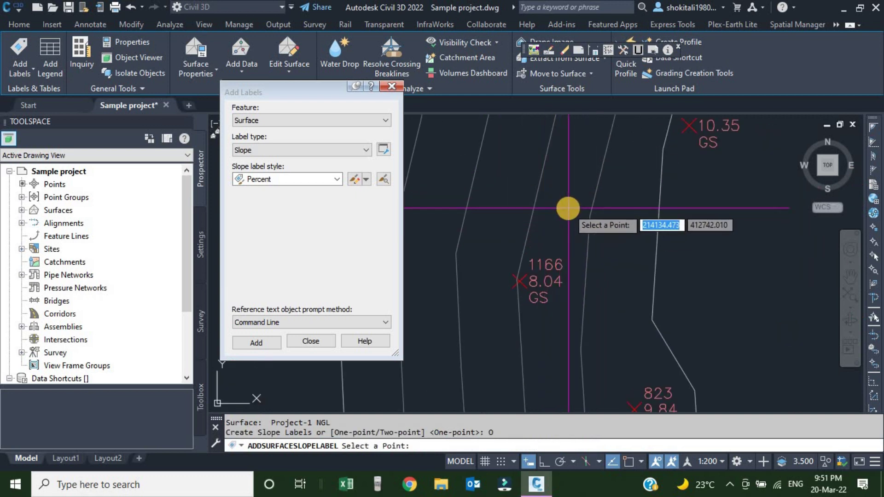
pyautogui.scroll(-1, 561, 210)
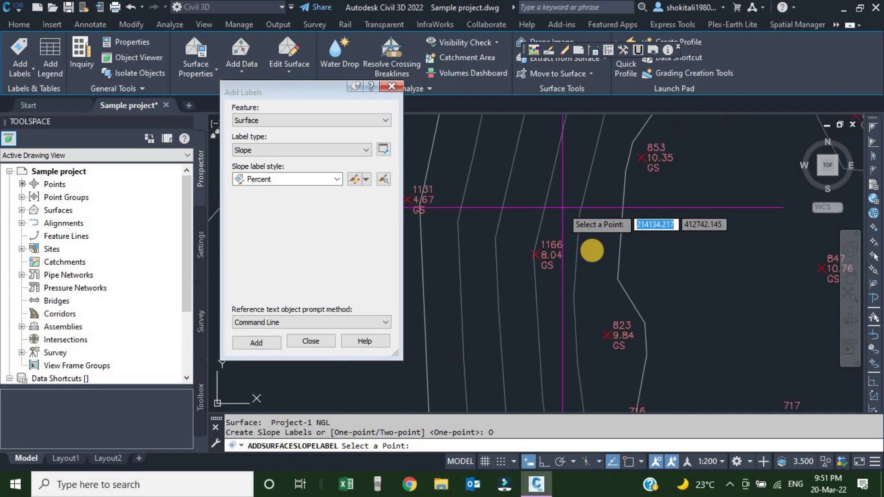
pyautogui.scroll(-1, 592, 254)
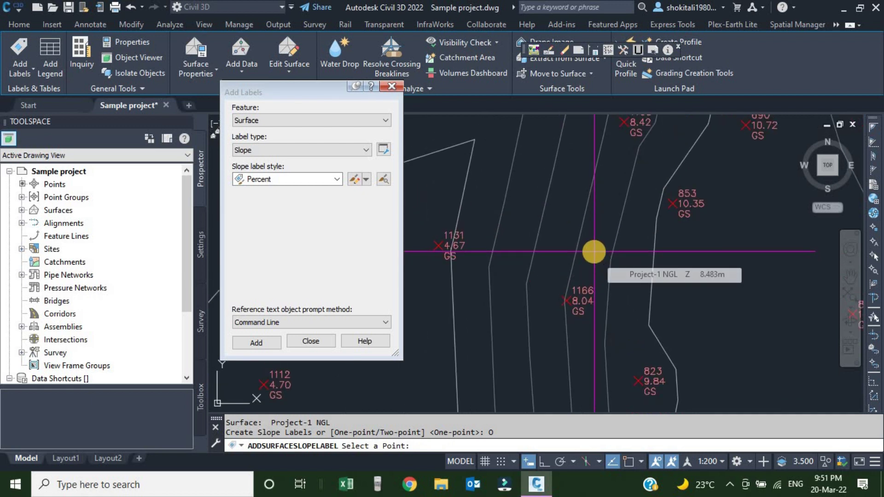
pyautogui.scroll(2, 594, 251)
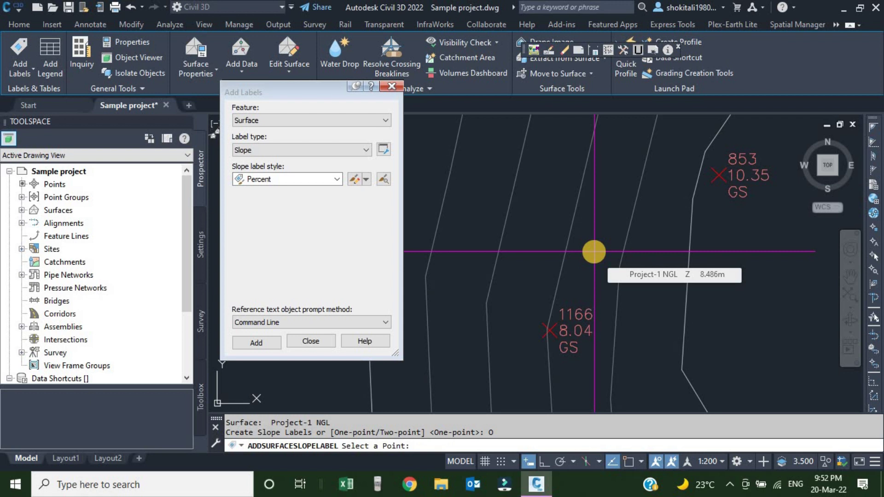
pyautogui.click(594, 251)
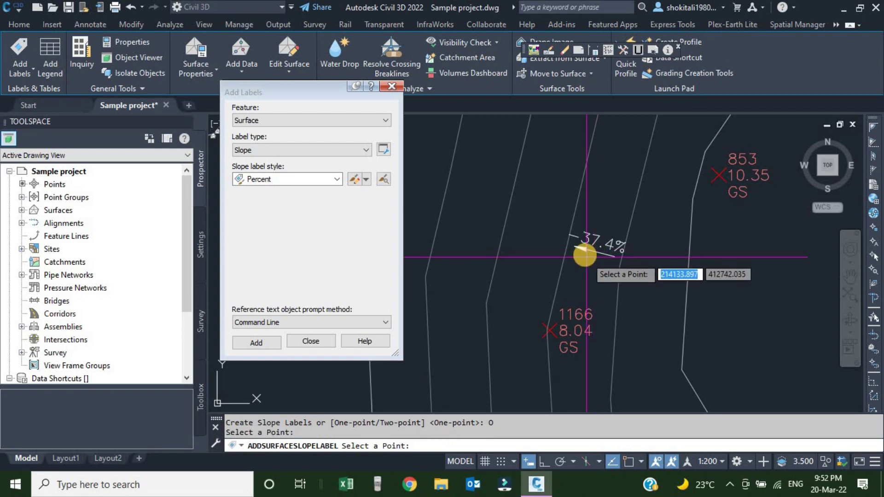
# - Pan and zoom toward the contours near point 823, then open the slope label style list
pyautogui.scroll(2, 595, 247)
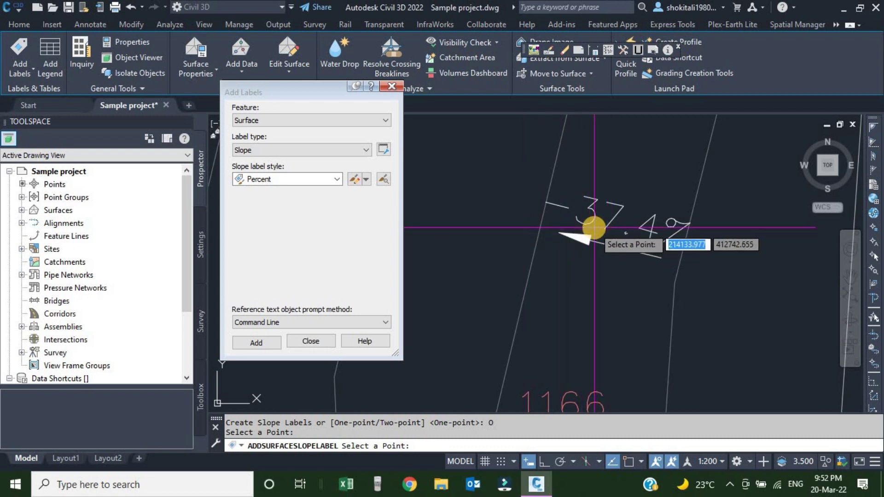
pyautogui.scroll(-3, 608, 235)
pyautogui.scroll(4, 605, 239)
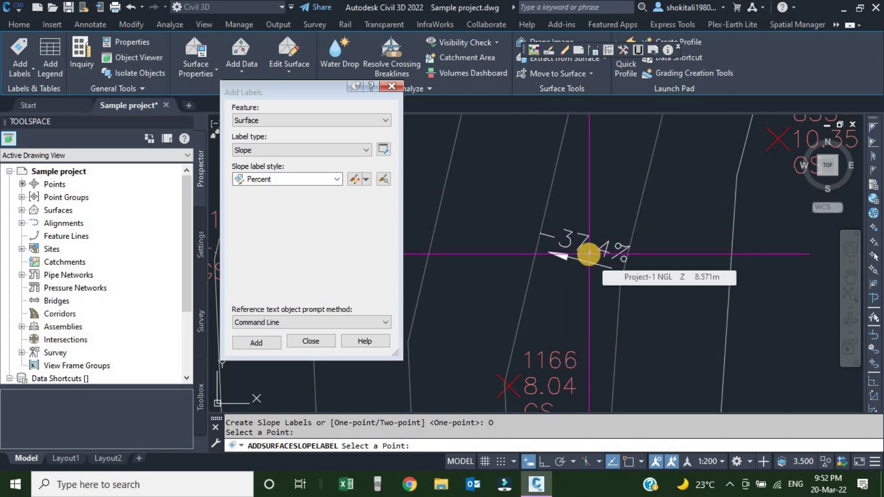
pyautogui.scroll(-3, 588, 253)
pyautogui.moveTo(593, 325); pyautogui.dragTo(610, 256, button='middle')
pyautogui.scroll(2, 651, 272)
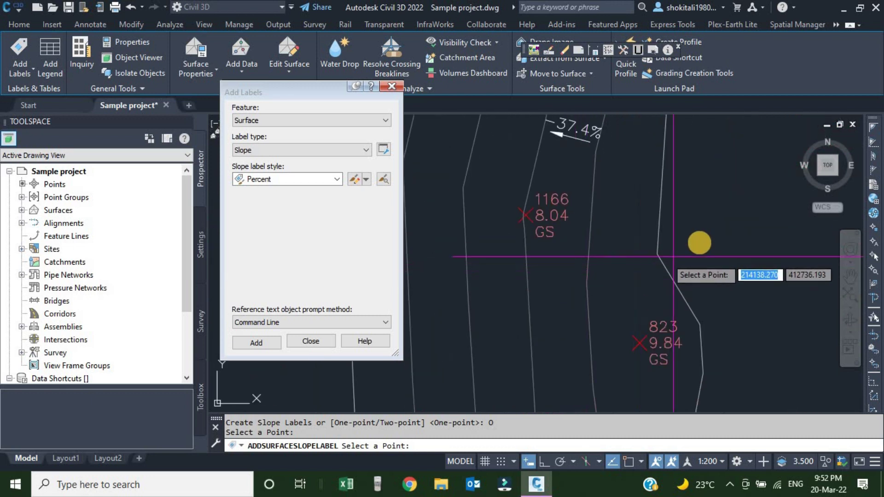
pyautogui.scroll(2, 700, 239)
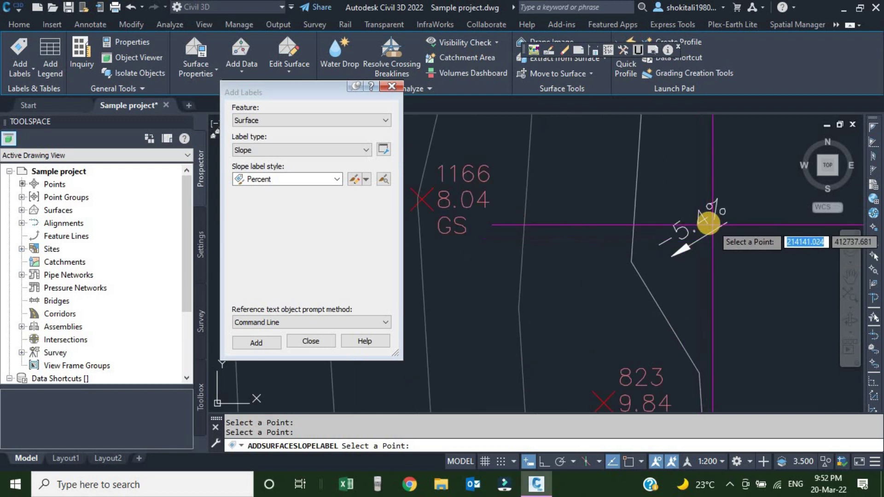
pyautogui.scroll(-2, 702, 234)
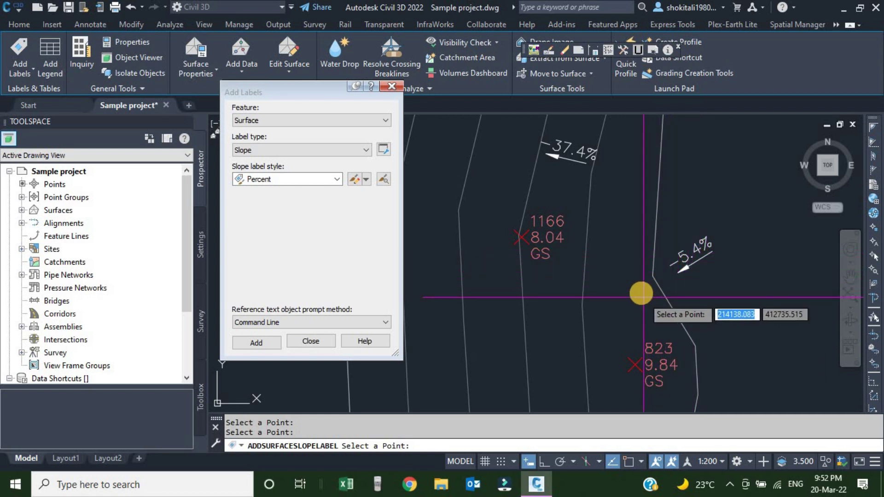
pyautogui.scroll(-4, 640, 293)
pyautogui.moveTo(638, 318); pyautogui.dragTo(634, 276, button='middle')
pyautogui.moveTo(686, 299); pyautogui.dragTo(710, 251, button='middle')
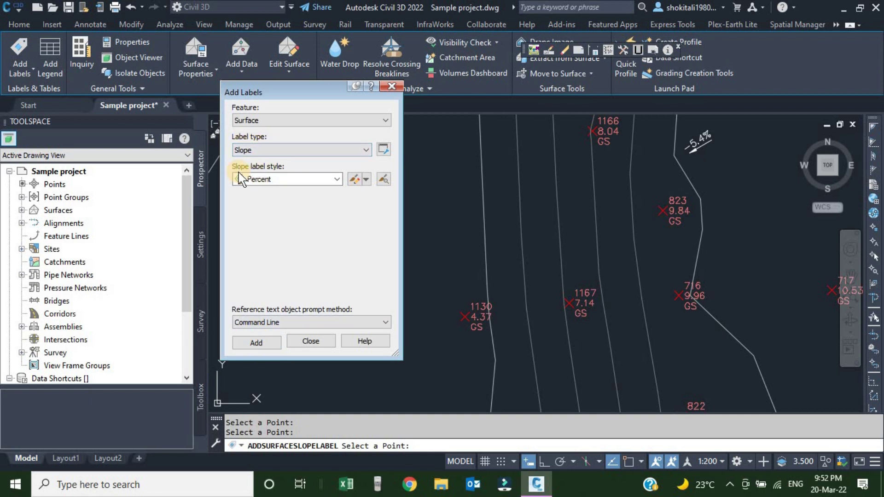
pyautogui.click(337, 179)
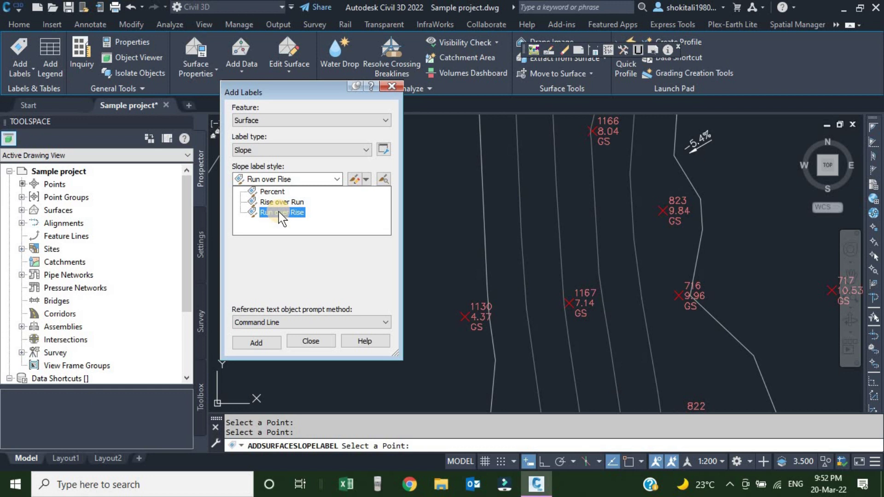
# - Switch the slope label style to Run over Rise and restart label placement
pyautogui.click(280, 213)
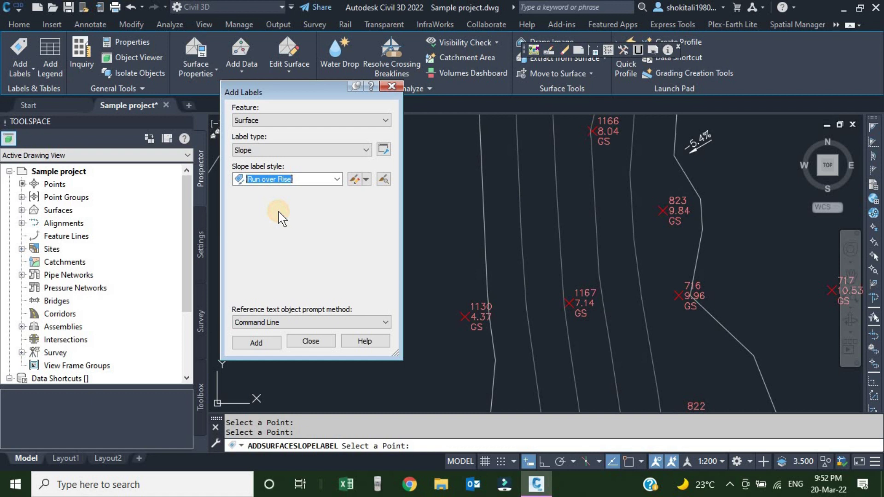
pyautogui.click(256, 343)
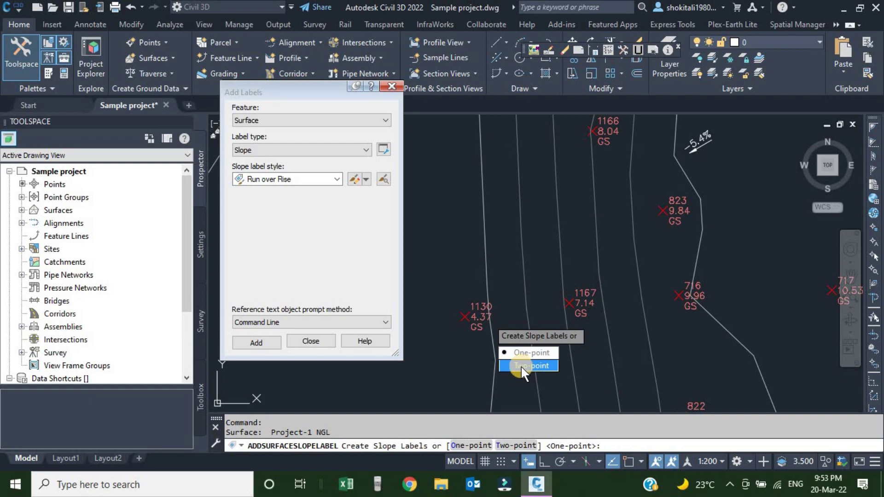
# - Place a two-point Run over Rise slope label reading -3.5:1 across the contours
pyautogui.click(520, 366)
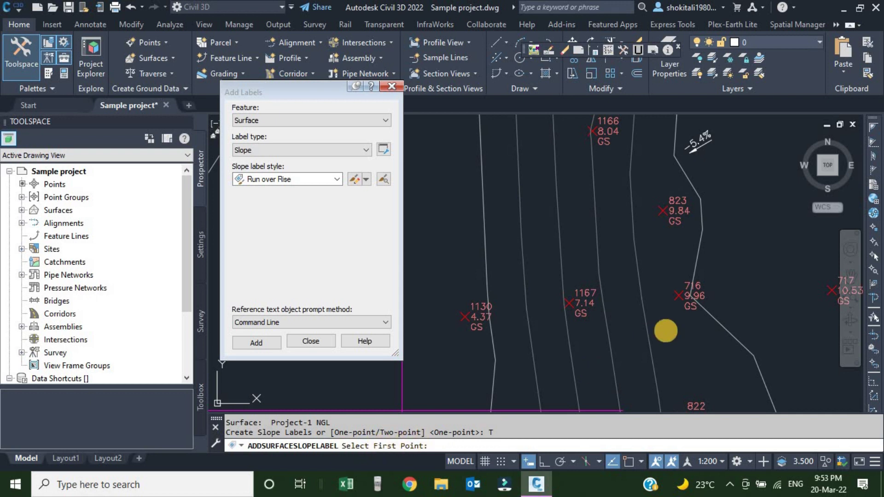
pyautogui.click(717, 252)
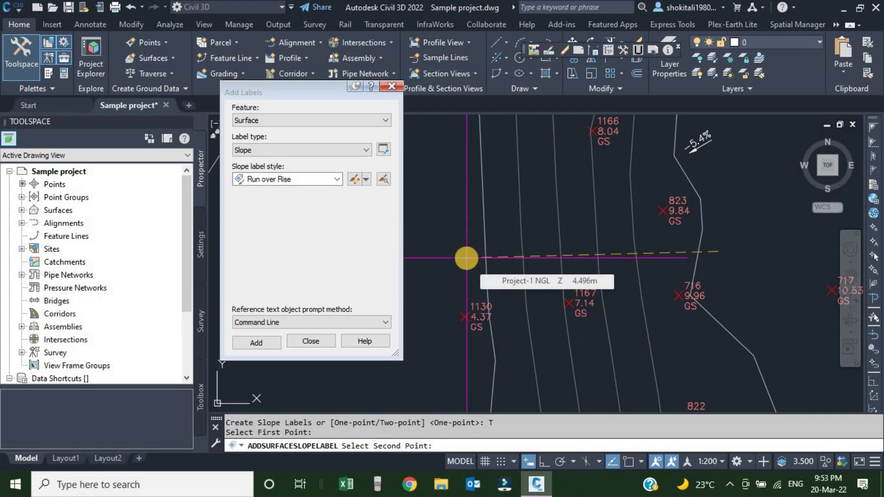
pyautogui.click(466, 258)
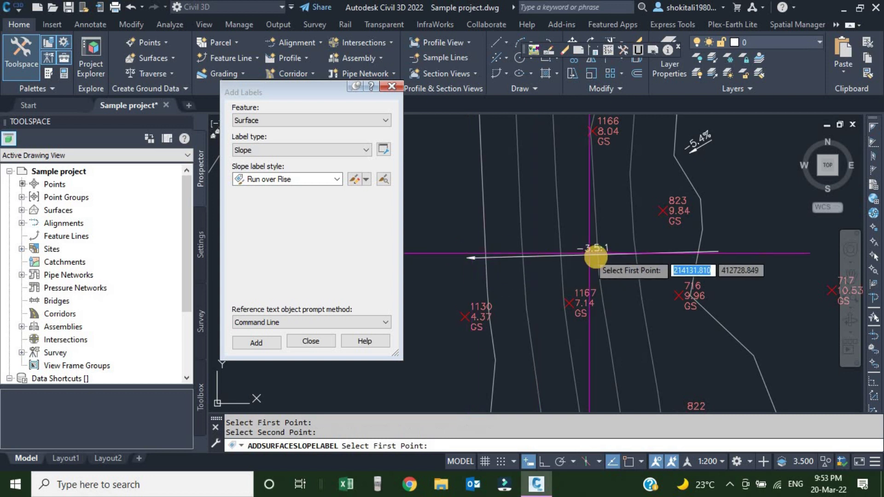
pyautogui.scroll(2, 596, 256)
pyautogui.scroll(-2, 710, 257)
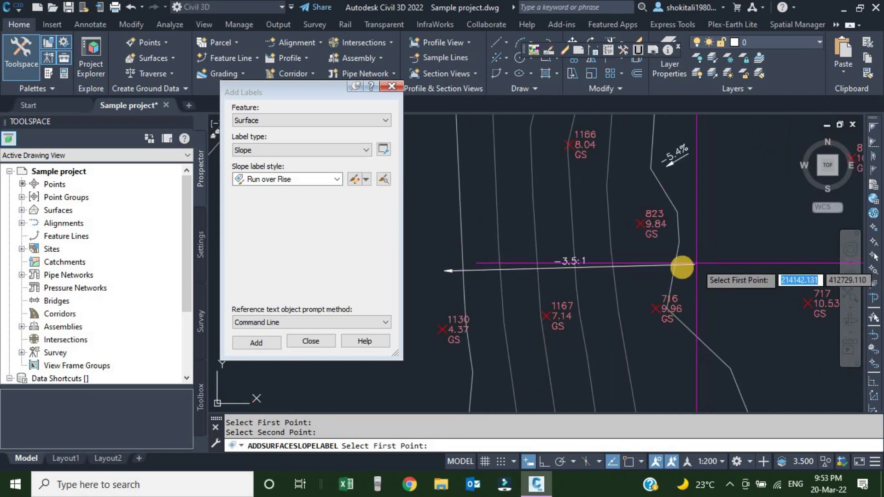
pyautogui.scroll(5, 562, 262)
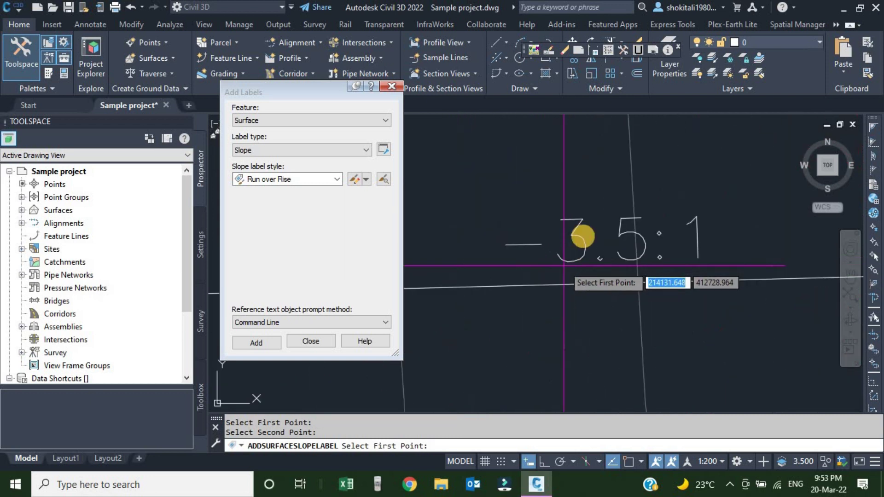
pyautogui.scroll(-3, 566, 267)
pyautogui.scroll(-3, 572, 266)
# - Pan and zoom across the surface to review the new slope label
pyautogui.moveTo(627, 233); pyautogui.dragTo(619, 282, button='middle')
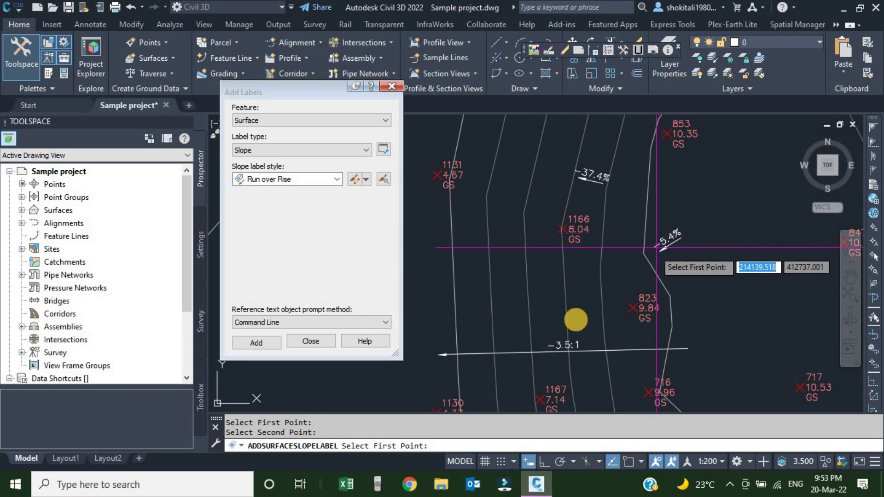
pyautogui.scroll(-4, 560, 339)
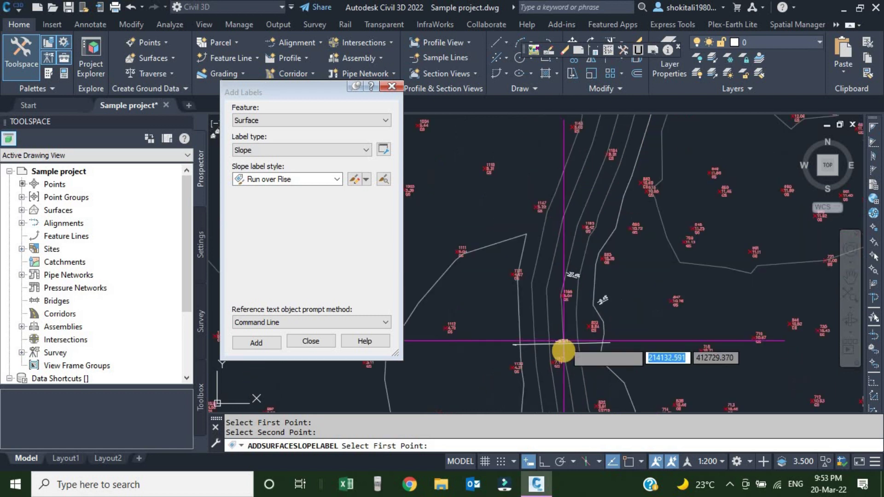
pyautogui.moveTo(562, 354); pyautogui.dragTo(560, 245, button='middle')
pyautogui.scroll(4, 517, 295)
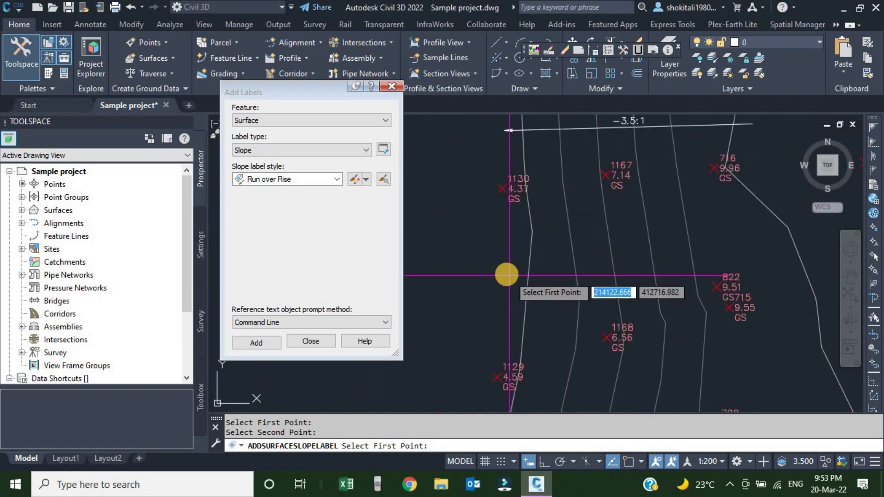
pyautogui.scroll(-2, 502, 272)
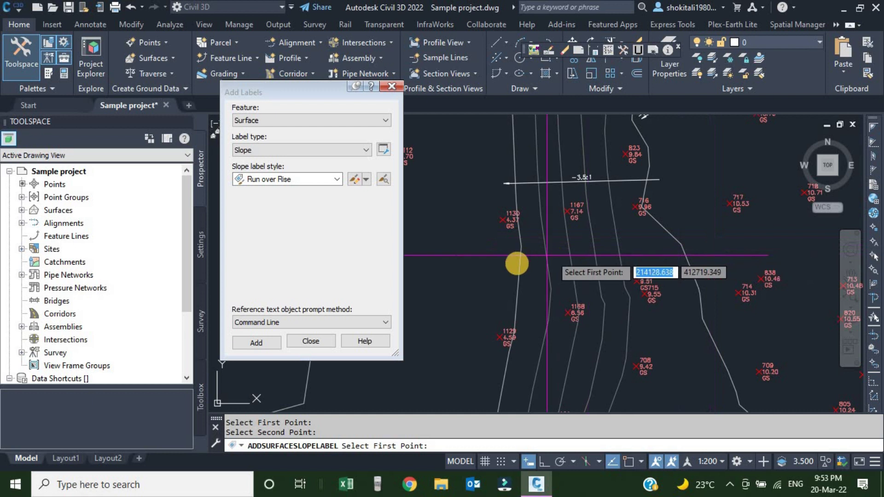
pyautogui.scroll(4, 508, 222)
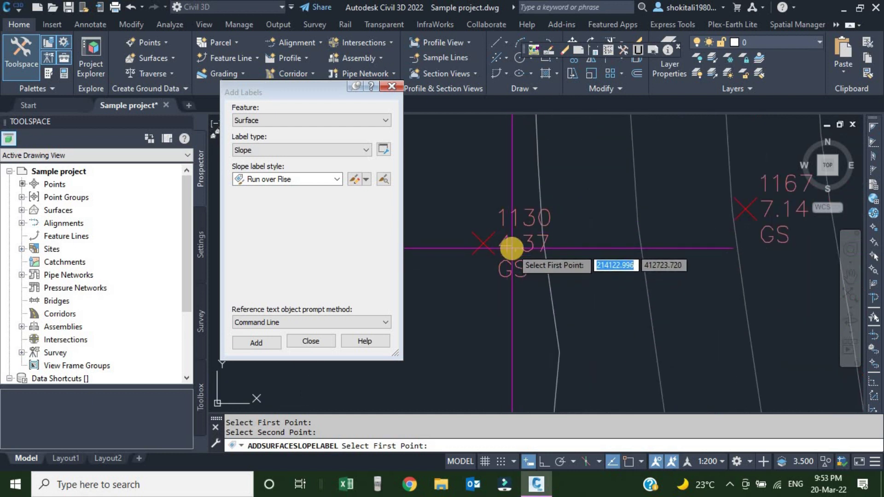
pyautogui.scroll(-3, 508, 250)
pyautogui.scroll(2, 736, 216)
pyautogui.scroll(-3, 696, 230)
pyautogui.scroll(-2, 644, 253)
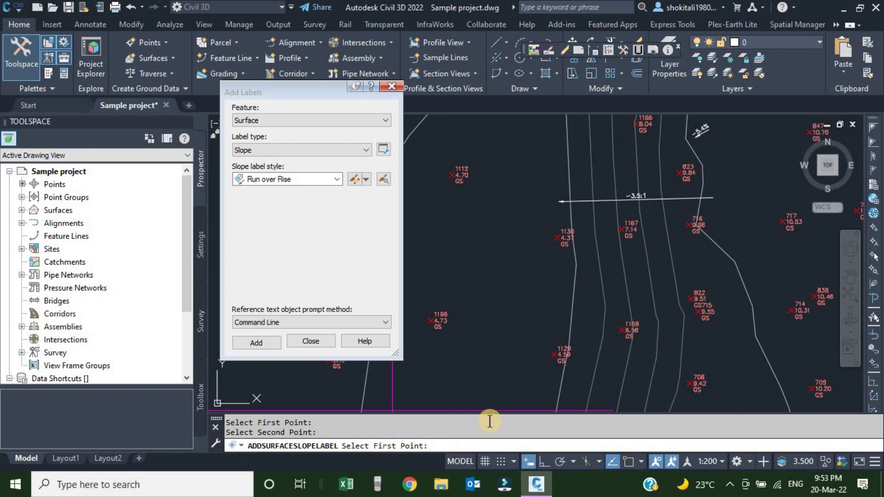
# - Place a second two-point slope label reading 4.9:1, then stop picking points
pyautogui.click(548, 281)
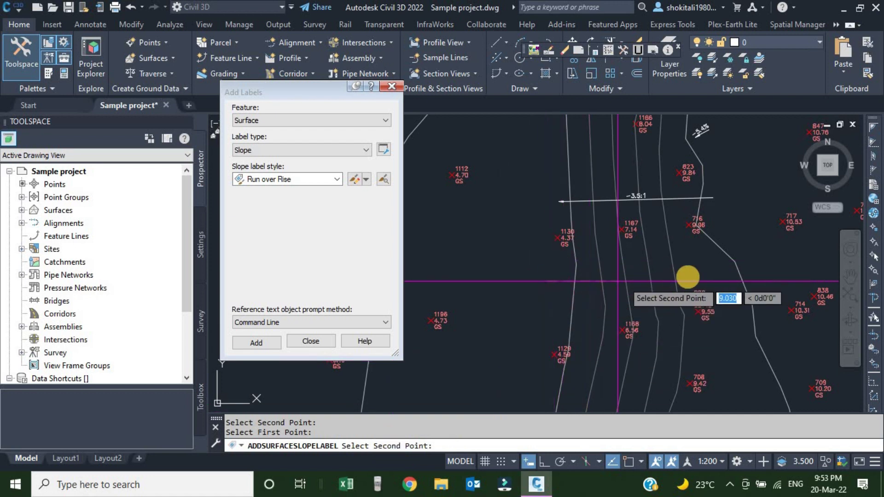
pyautogui.click(767, 276)
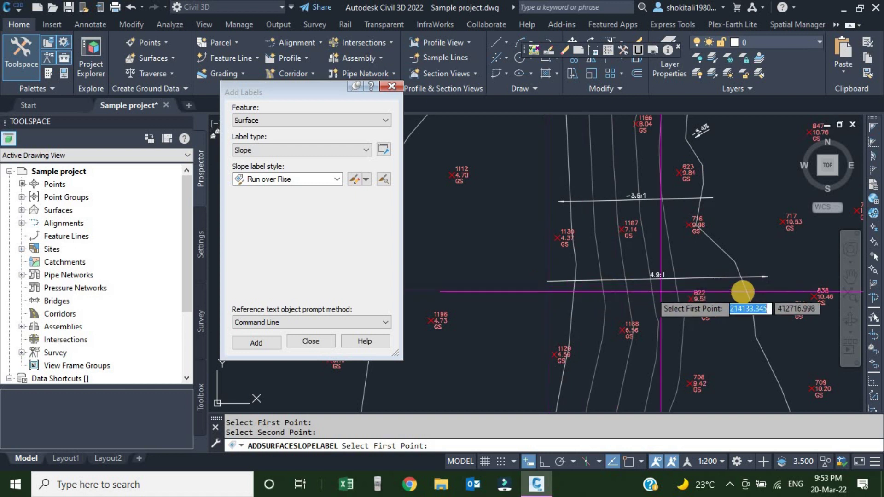
pyautogui.scroll(4, 764, 283)
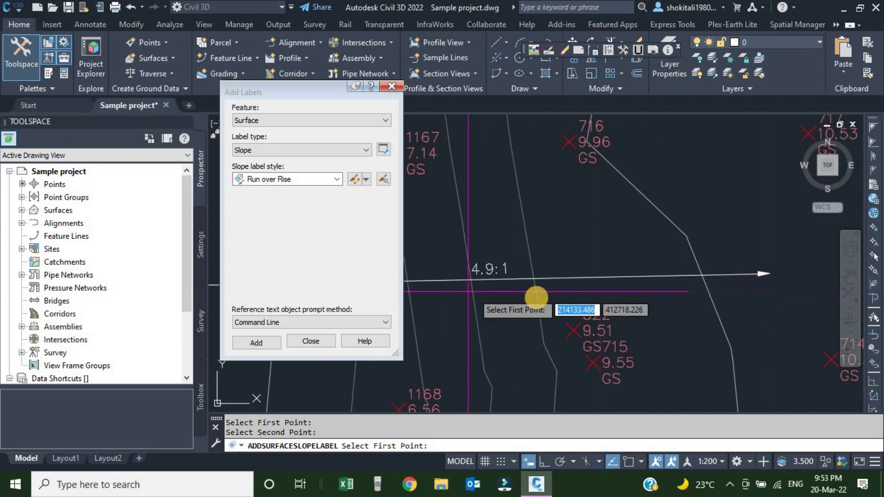
pyautogui.scroll(4, 559, 280)
pyautogui.scroll(-5, 502, 221)
pyautogui.scroll(4, 539, 189)
pyautogui.scroll(-1, 586, 321)
pyautogui.scroll(3, 586, 321)
pyautogui.scroll(-3, 572, 293)
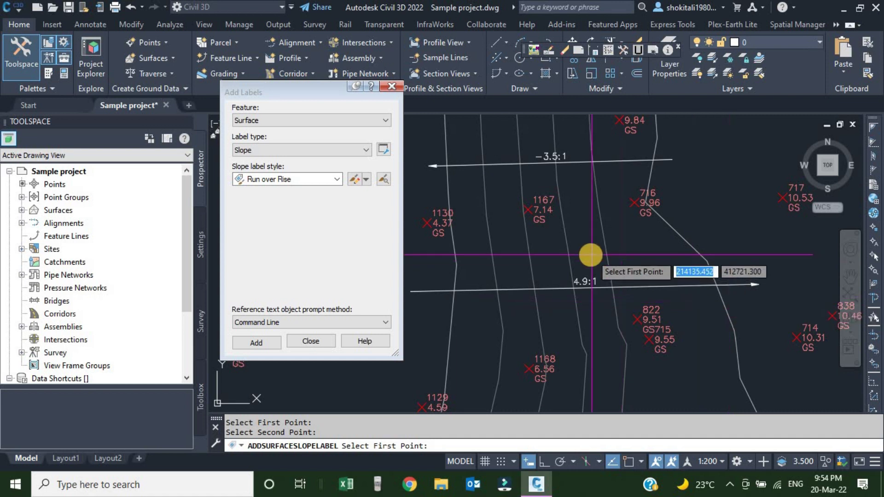
pyautogui.scroll(-4, 590, 252)
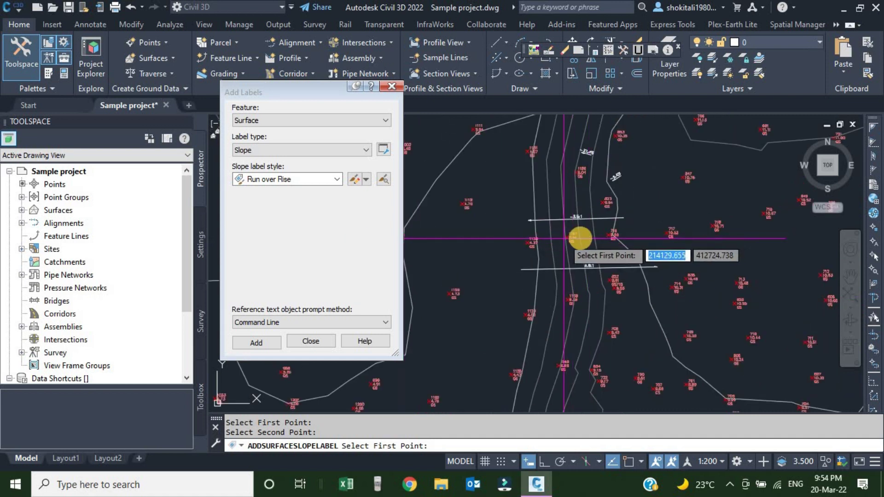
pyautogui.scroll(-3, 598, 248)
pyautogui.scroll(-3, 535, 252)
pyautogui.scroll(4, 644, 299)
pyautogui.scroll(1, 676, 212)
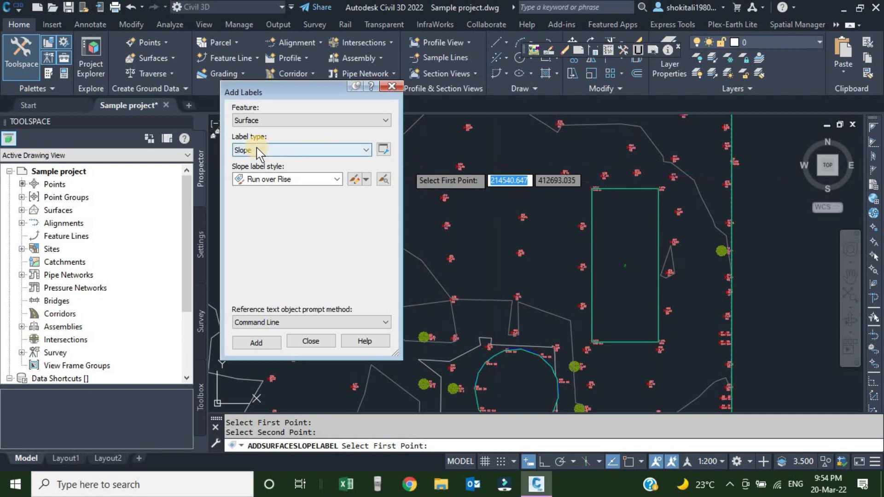
pyautogui.press('Escape')
# - Close slope labelling, zoom out to the whole site, and reopen Add Labels from the Annotate tab
pyautogui.click(311, 341)
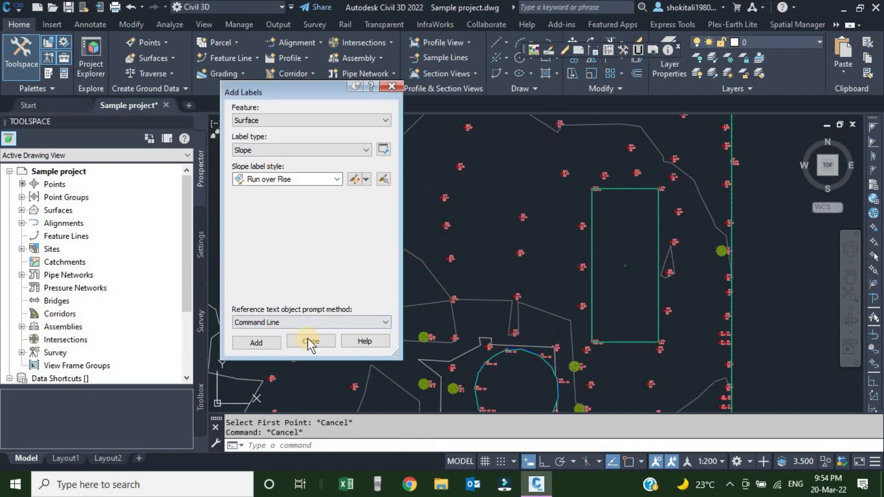
pyautogui.press('Escape')
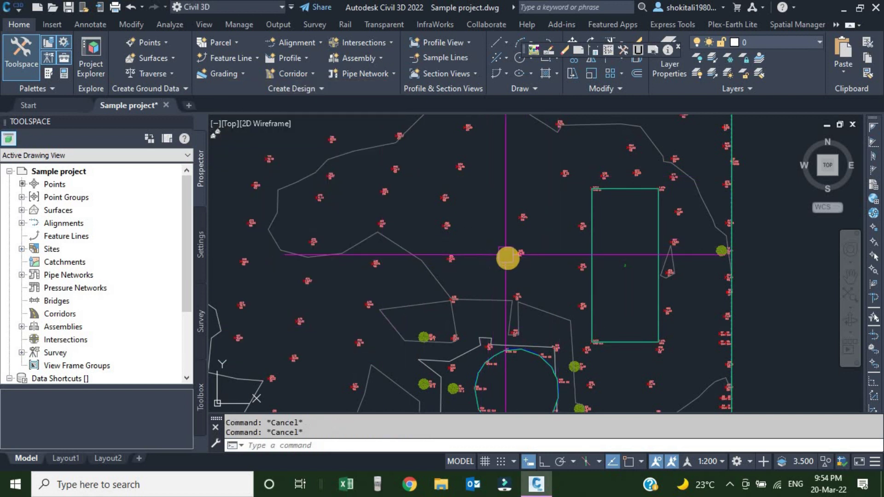
pyautogui.scroll(-8, 506, 261)
pyautogui.scroll(-3, 479, 251)
pyautogui.scroll(3, 440, 223)
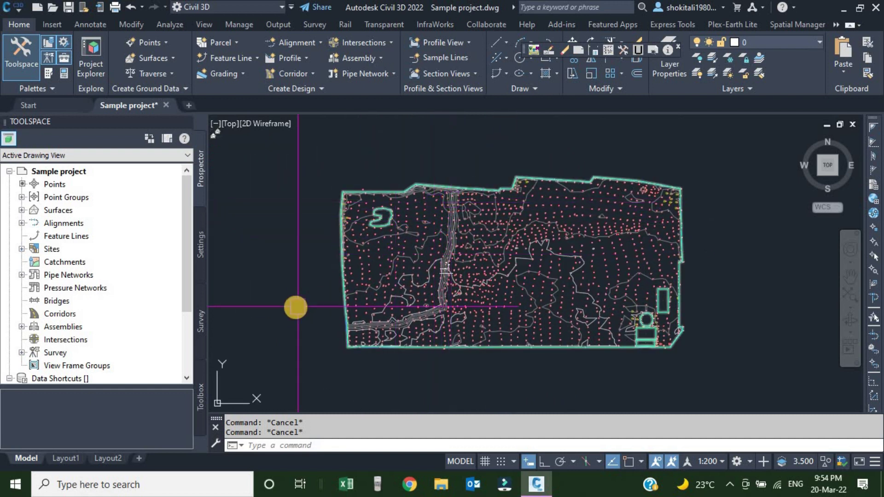
pyautogui.click(88, 25)
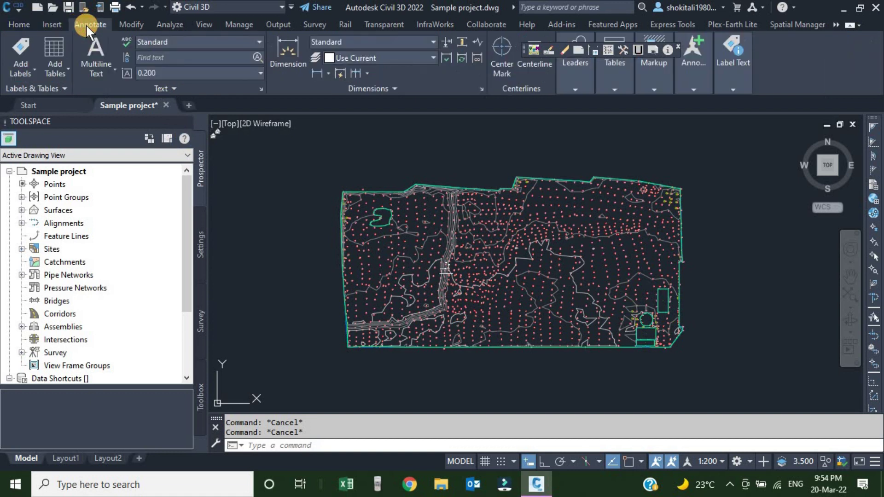
pyautogui.click(24, 46)
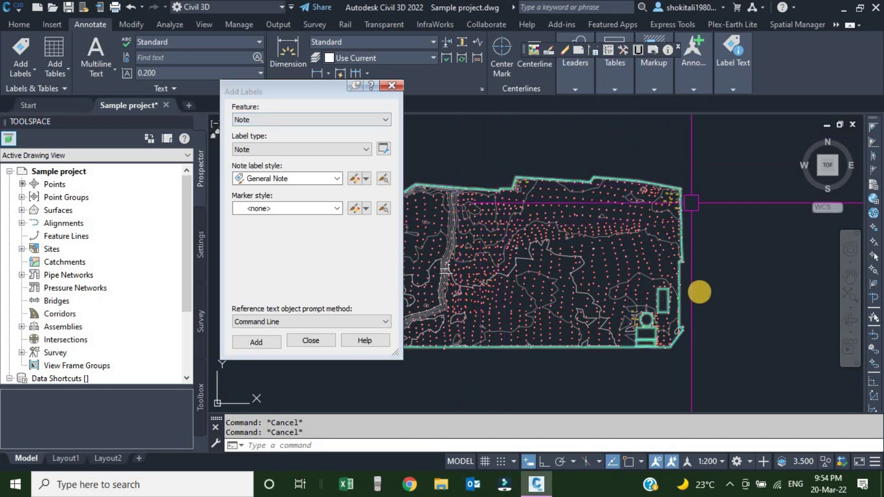
# - Set the feature to Surface and label type to Spot Elevation with the EL:100.00 style
pyautogui.click(273, 120)
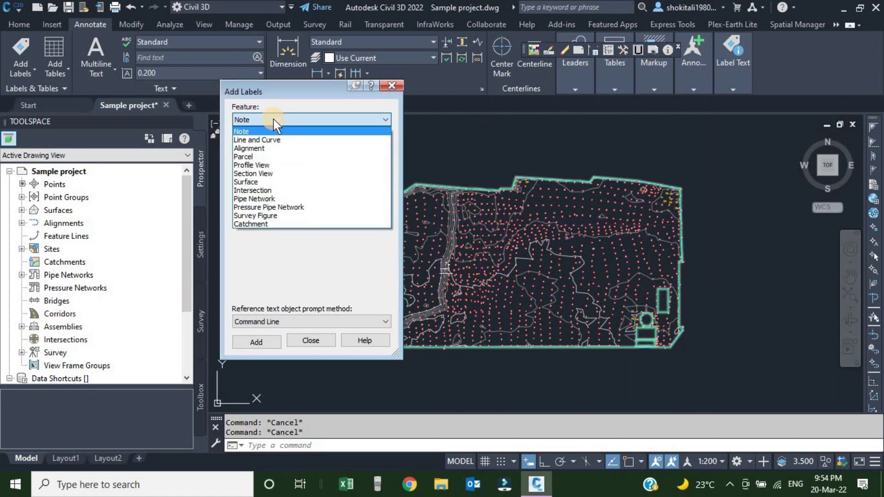
pyautogui.click(249, 188)
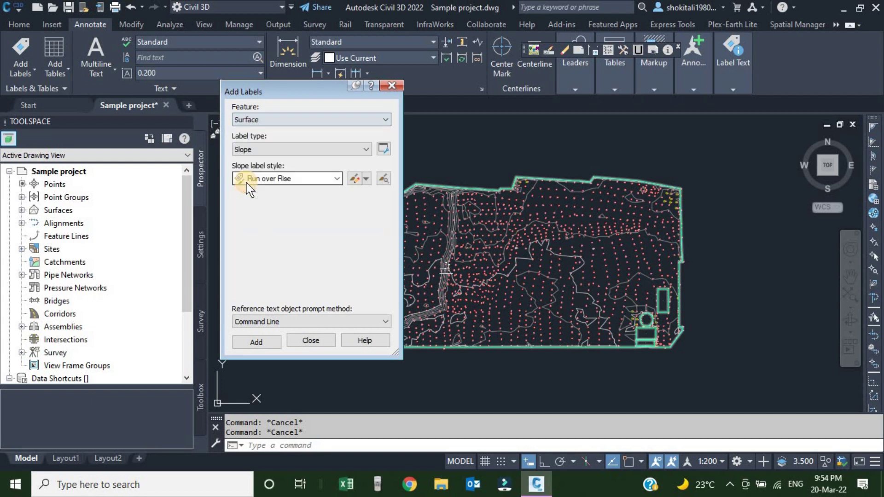
pyautogui.click(286, 149)
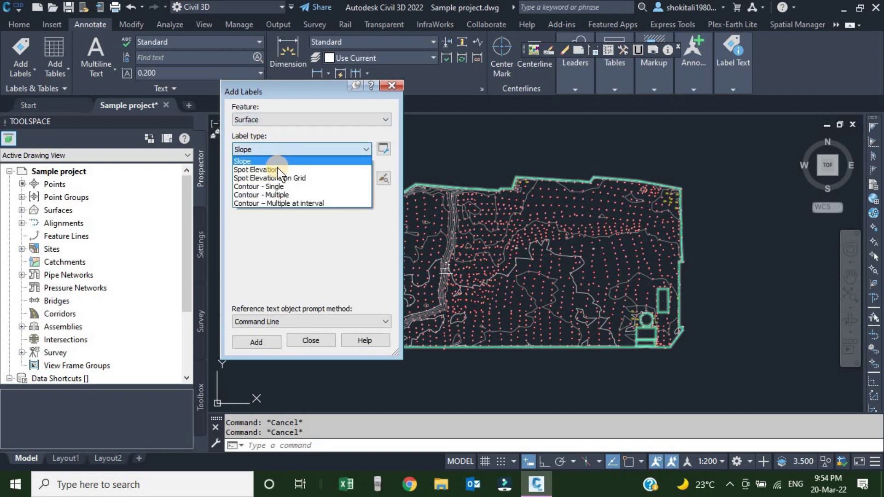
pyautogui.click(249, 170)
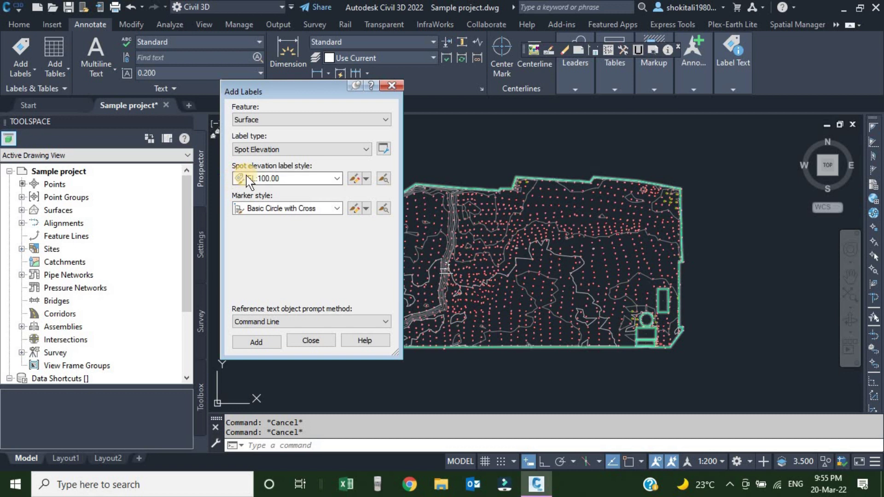
pyautogui.click(305, 178)
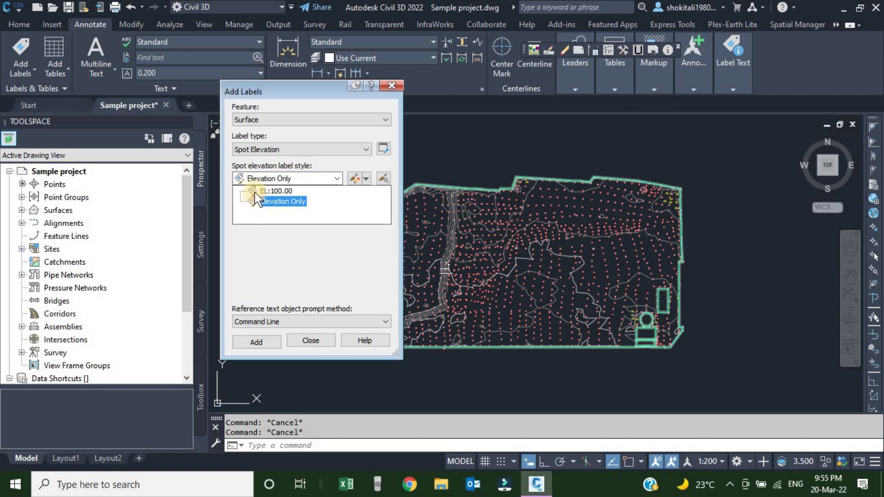
pyautogui.click(313, 148)
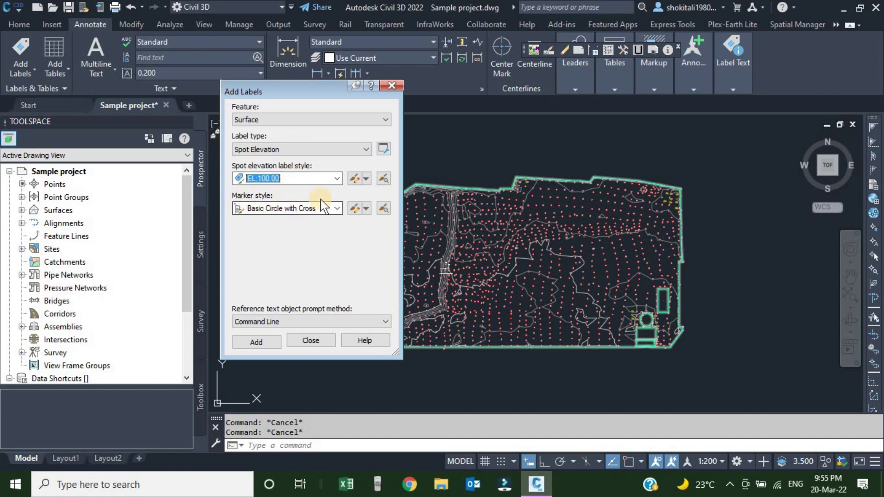
# - Choose the Basic X marker and start placing spot elevation labels like EL:11.48
pyautogui.click(338, 209)
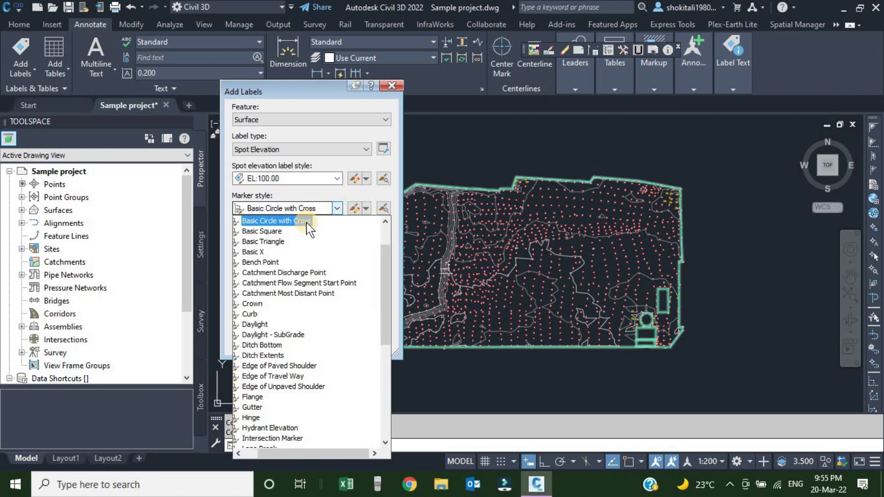
pyautogui.click(253, 251)
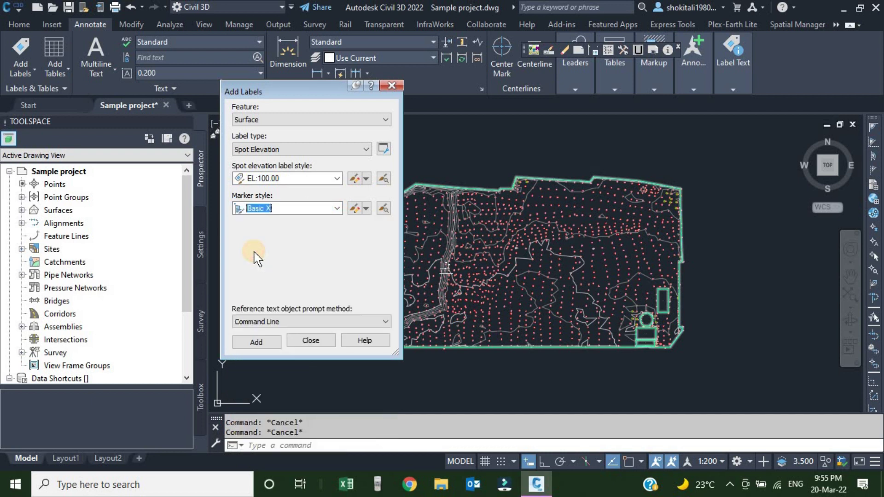
pyautogui.click(256, 342)
pyautogui.scroll(4, 623, 228)
pyautogui.scroll(2, 623, 228)
pyautogui.scroll(1, 612, 221)
pyautogui.scroll(5, 594, 253)
# - Place spot elevation labels on the surface, including EL: 11.27 and EL:11.48
pyautogui.click(589, 267)
pyautogui.scroll(1, 620, 286)
pyautogui.scroll(2, 621, 288)
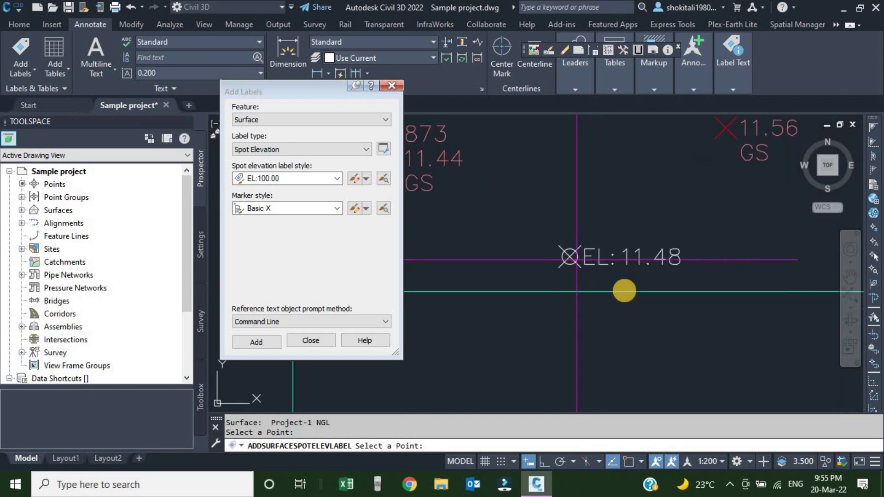
pyautogui.scroll(-3, 624, 290)
pyautogui.scroll(2, 580, 284)
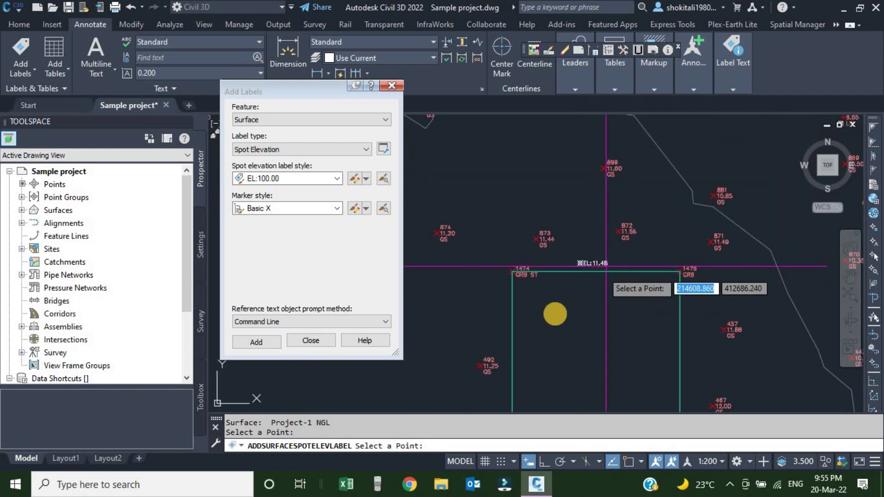
pyautogui.click(481, 321)
pyautogui.scroll(4, 483, 321)
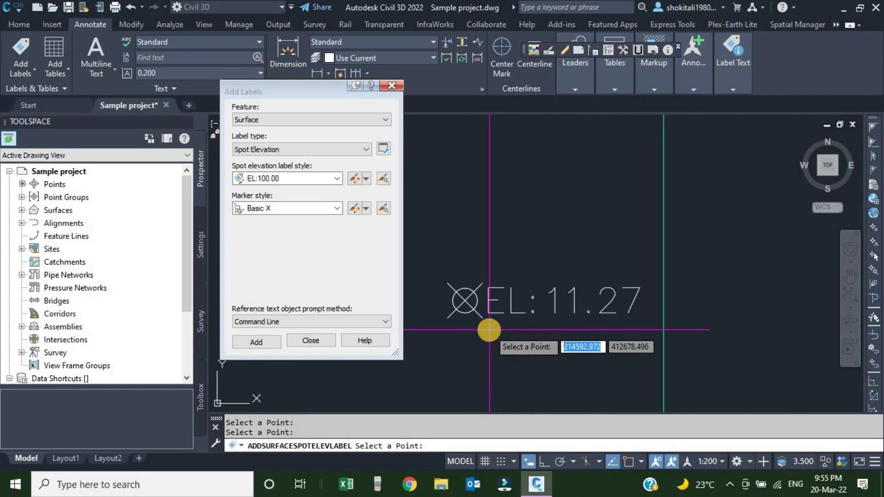
pyautogui.scroll(-3, 523, 301)
pyautogui.scroll(-1, 523, 301)
pyautogui.click(622, 245)
pyautogui.press('Escape')
# - Move the EL:11.48 label with its marker, then end the spot elevation labelling
pyautogui.scroll(4, 632, 247)
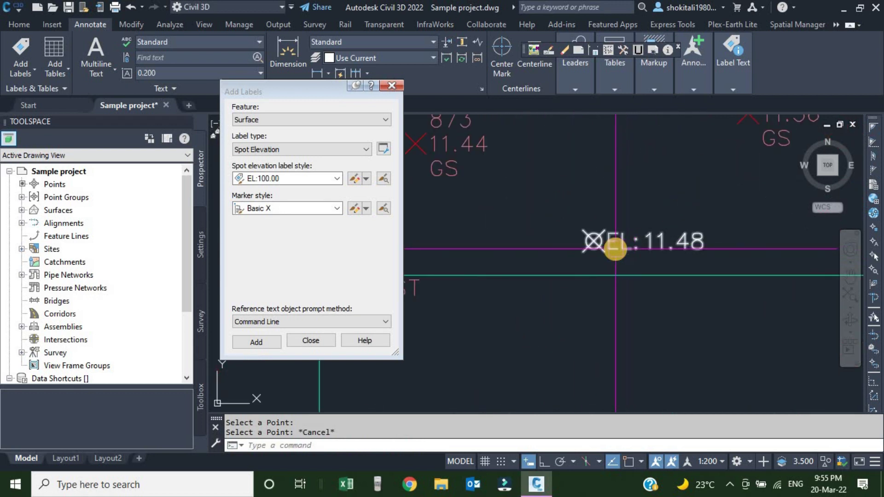
pyautogui.click(624, 238)
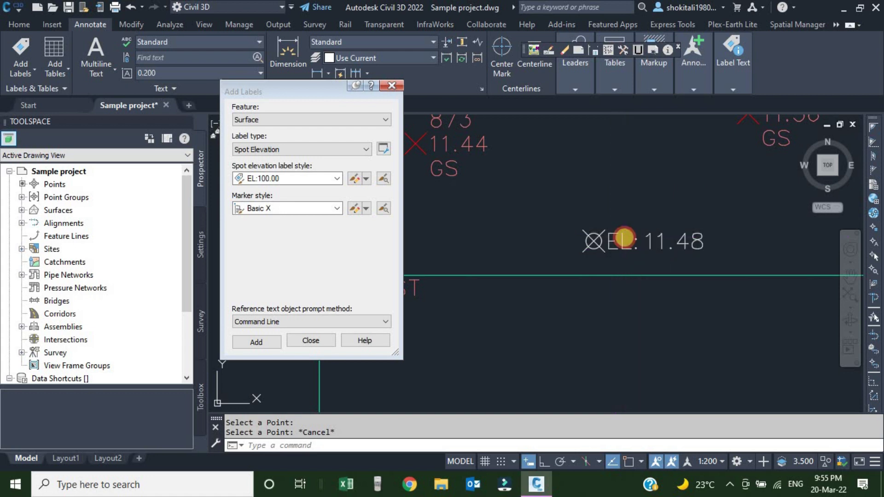
pyautogui.click(594, 241)
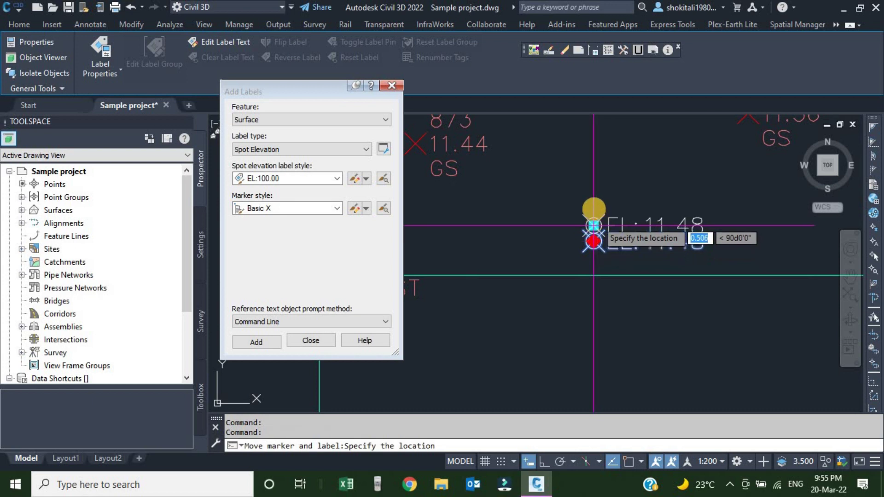
pyautogui.moveTo(590, 198); pyautogui.dragTo(603, 260, button='middle')
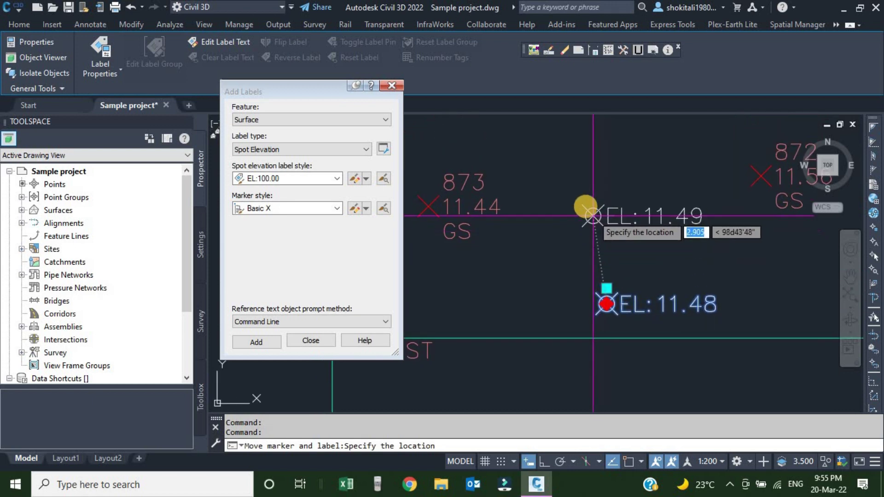
pyautogui.scroll(-3, 581, 199)
pyautogui.scroll(-1, 621, 260)
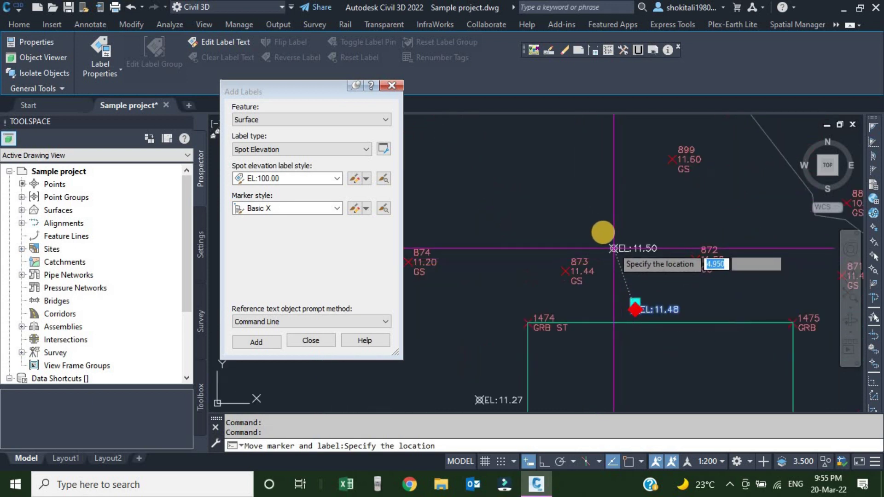
pyautogui.scroll(2, 585, 230)
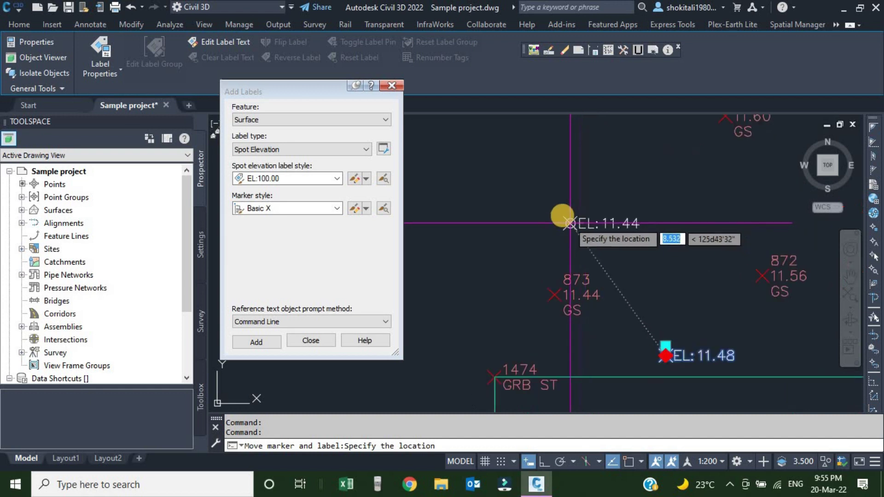
pyautogui.scroll(2, 548, 205)
pyautogui.scroll(1, 530, 211)
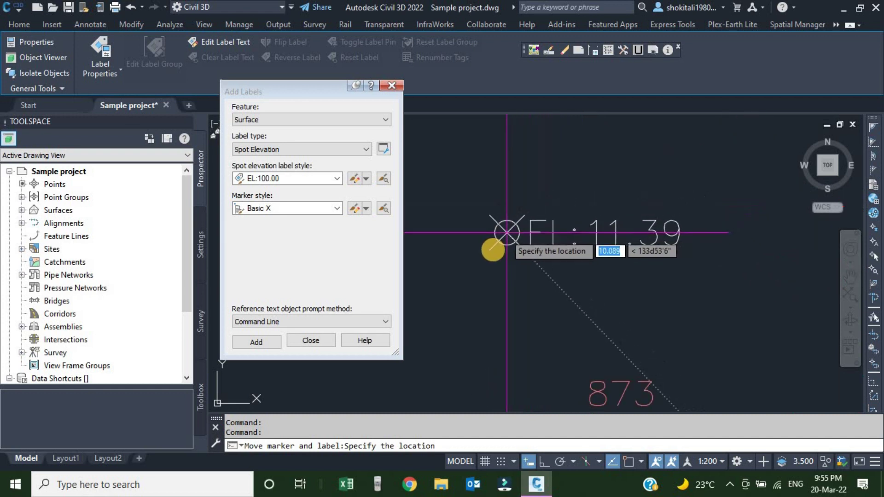
pyautogui.scroll(-4, 477, 264)
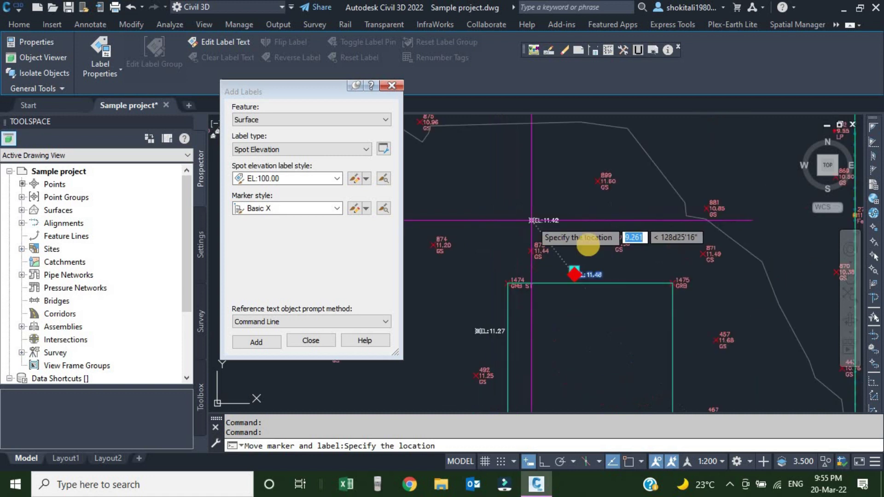
pyautogui.scroll(4, 706, 361)
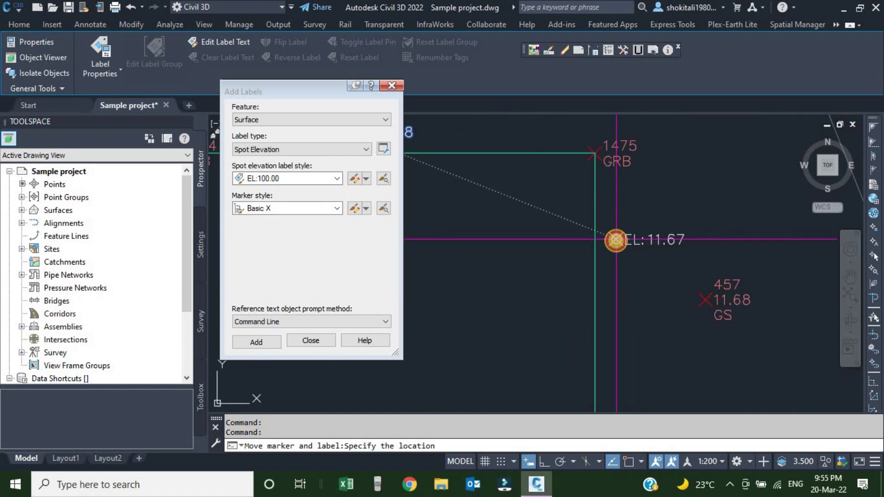
pyautogui.scroll(2, 635, 255)
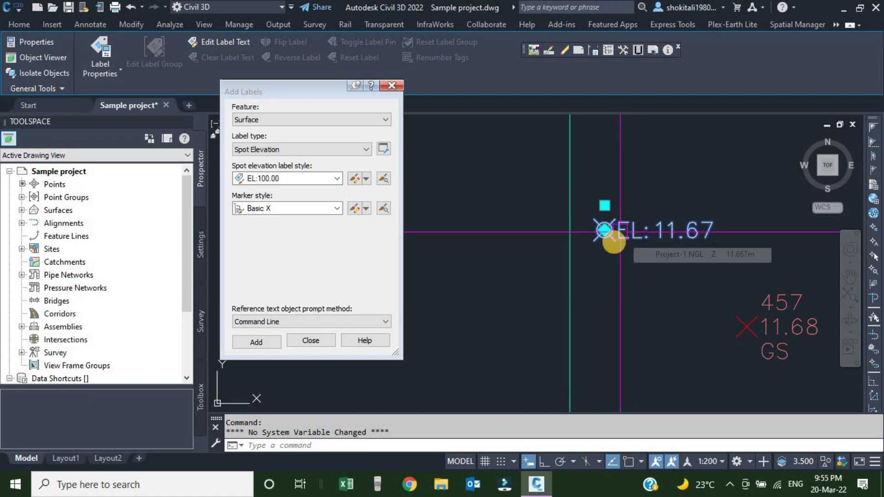
pyautogui.scroll(-3, 617, 232)
pyautogui.press('Escape')
# - Choose Spot Elevations on Grid with EL:100.00 label style and Basic marker, and start adding
pyautogui.scroll(-3, 572, 253)
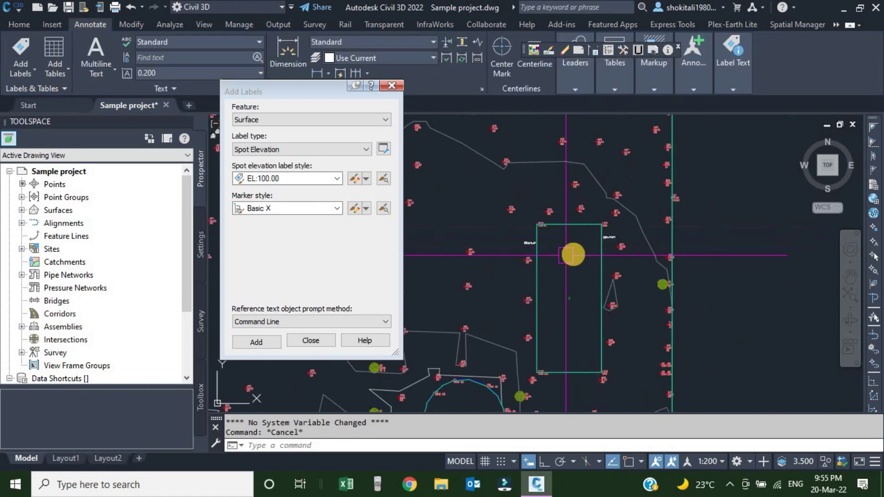
pyautogui.scroll(2, 601, 214)
pyautogui.scroll(3, 602, 230)
pyautogui.scroll(-3, 615, 241)
pyautogui.scroll(-4, 589, 254)
pyautogui.scroll(-2, 612, 240)
pyautogui.scroll(-2, 645, 272)
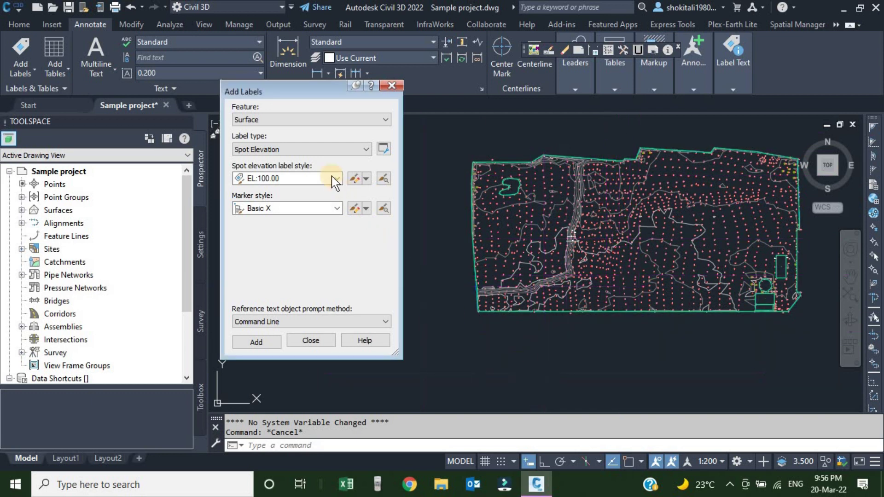
pyautogui.click(321, 152)
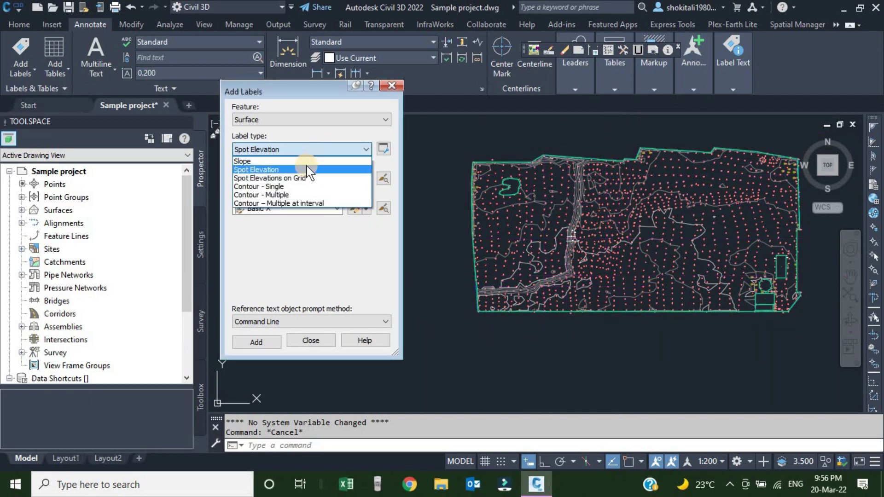
pyautogui.click(278, 179)
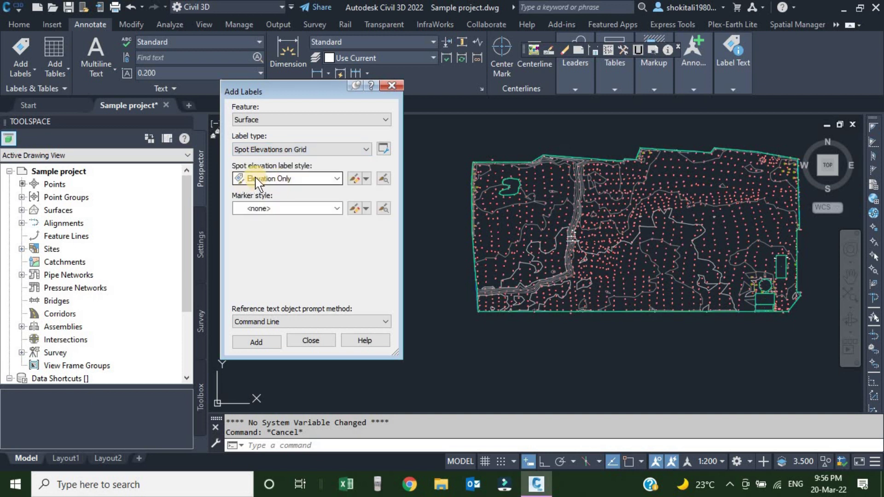
pyautogui.click(335, 180)
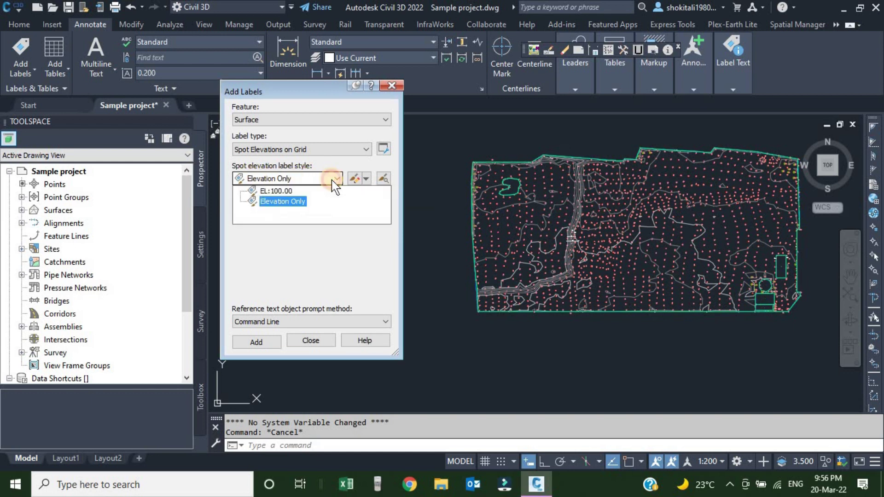
pyautogui.click(282, 191)
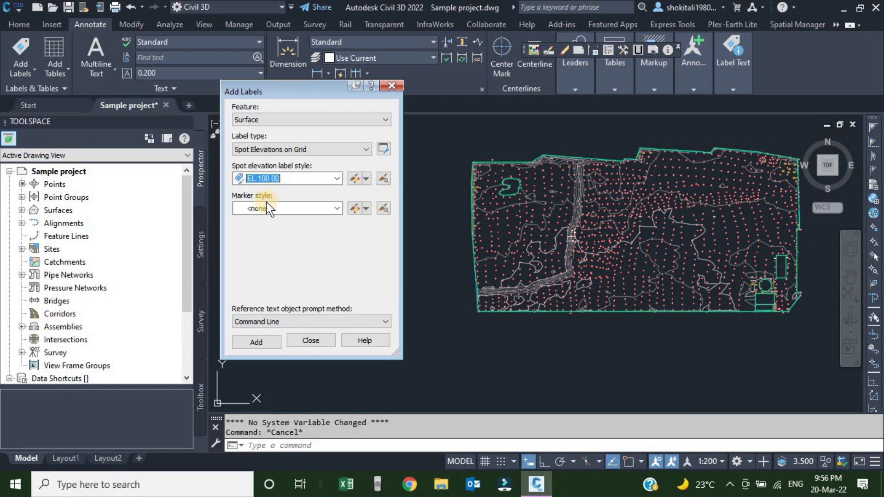
pyautogui.click(337, 210)
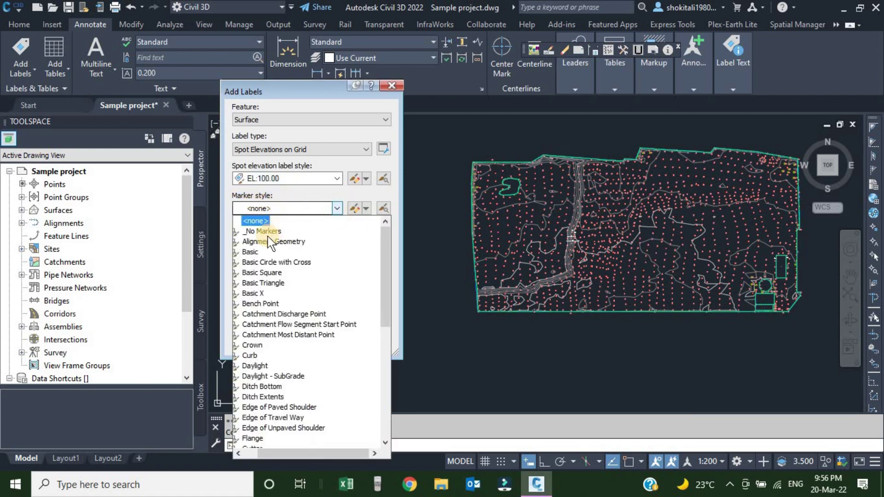
pyautogui.click(253, 254)
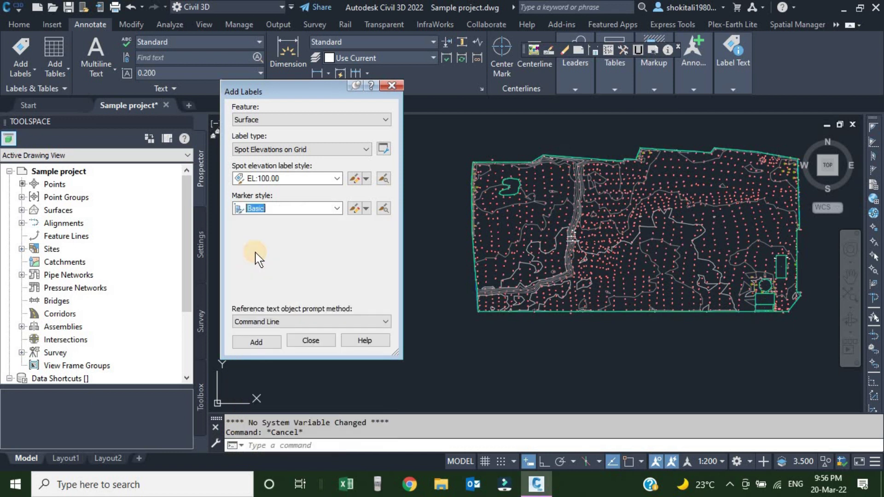
pyautogui.click(257, 342)
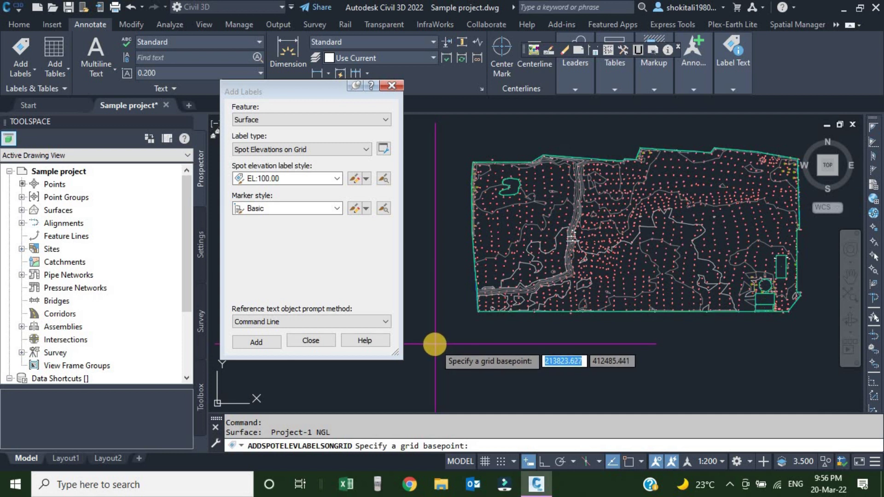
# - Anchor the grid at the surface's lower-left corner with 0 rotation, X spacing 15, Y spacing 10
pyautogui.click(434, 343)
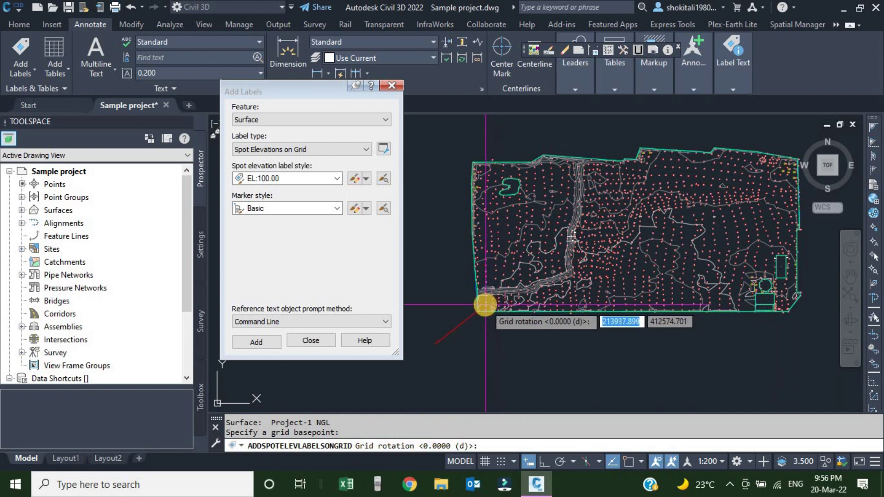
pyautogui.scroll(4, 483, 308)
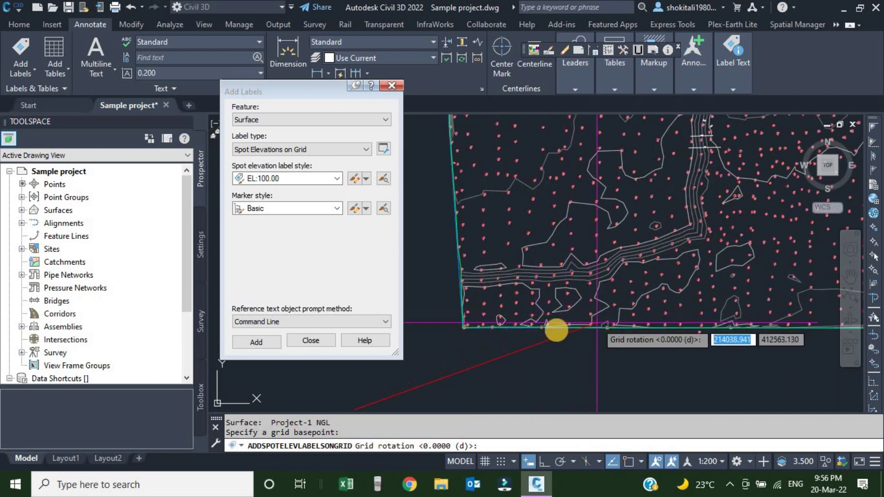
pyautogui.scroll(-4, 558, 330)
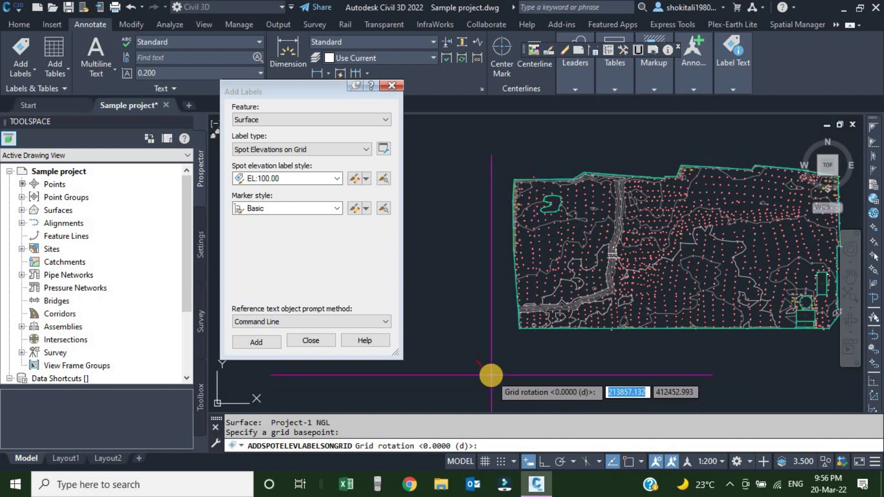
pyautogui.press('Return')
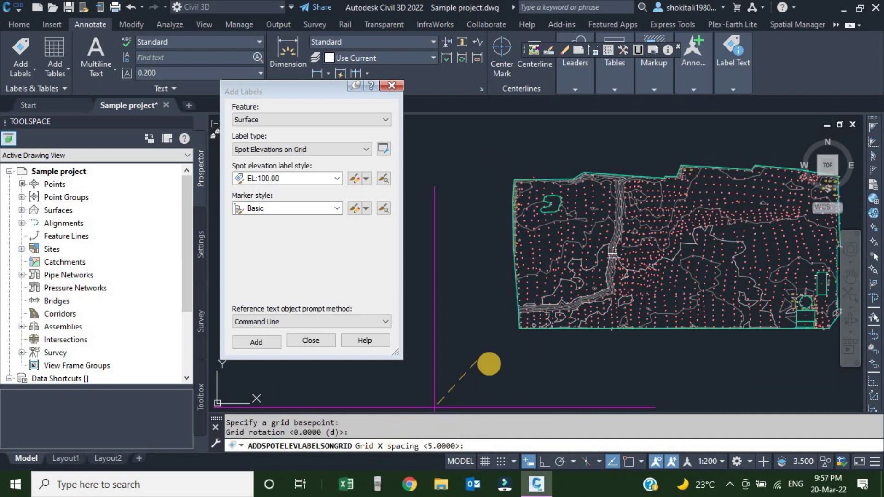
pyautogui.scroll(4, 515, 316)
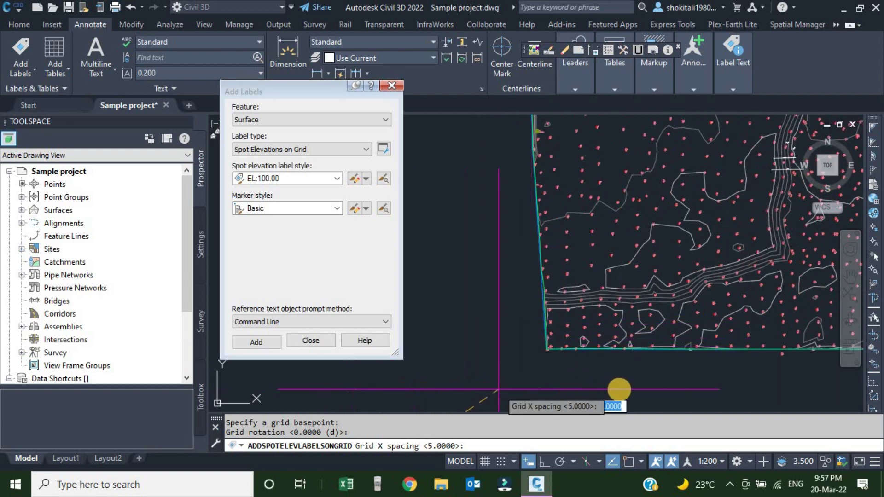
pyautogui.scroll(4, 553, 339)
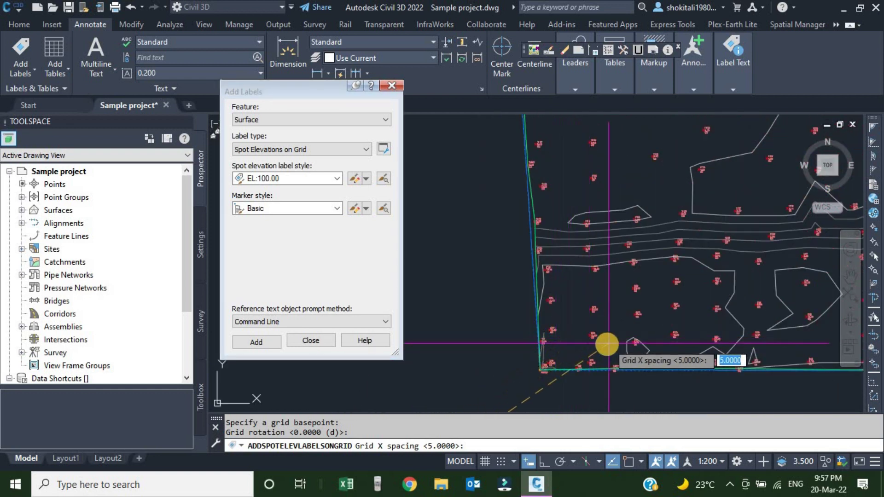
pyautogui.scroll(-3, 599, 355)
pyautogui.scroll(-1, 544, 339)
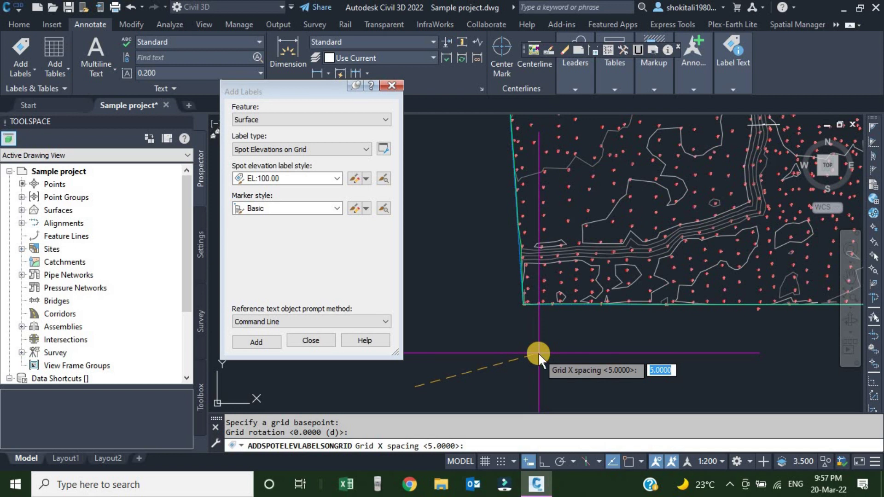
pyautogui.write('15')
pyautogui.press('Return')
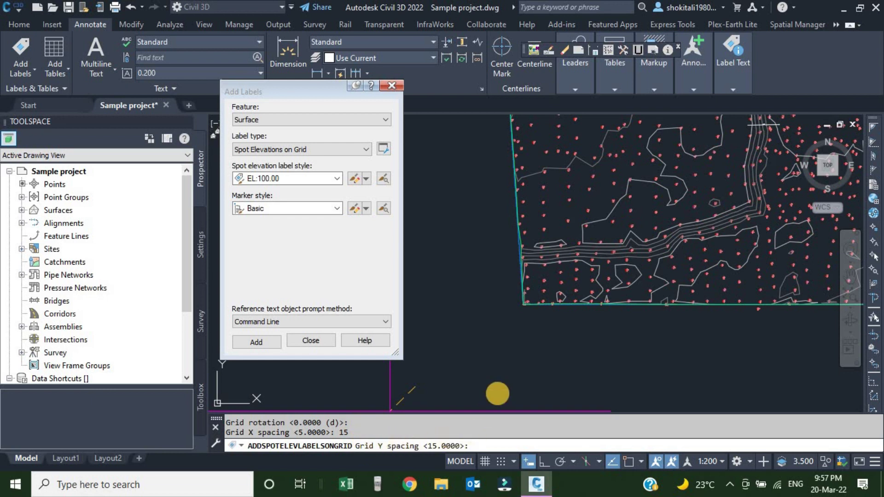
pyautogui.write('10')
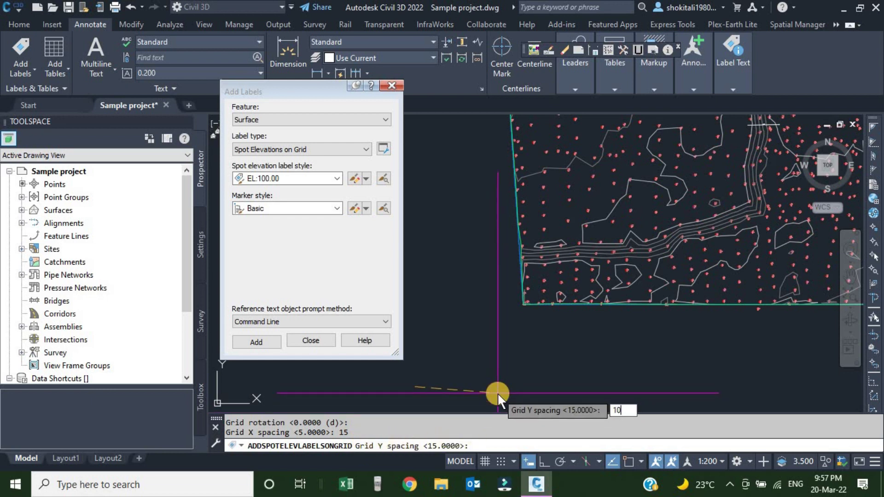
pyautogui.press('Return')
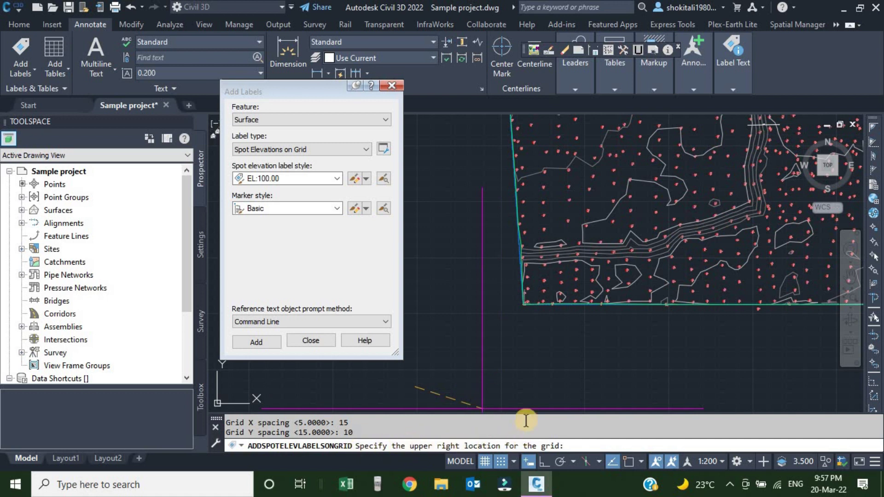
# - Pick the grid's upper-right corner just above the surface's top edge and review the outline
pyautogui.scroll(-3, 528, 357)
pyautogui.scroll(-2, 576, 326)
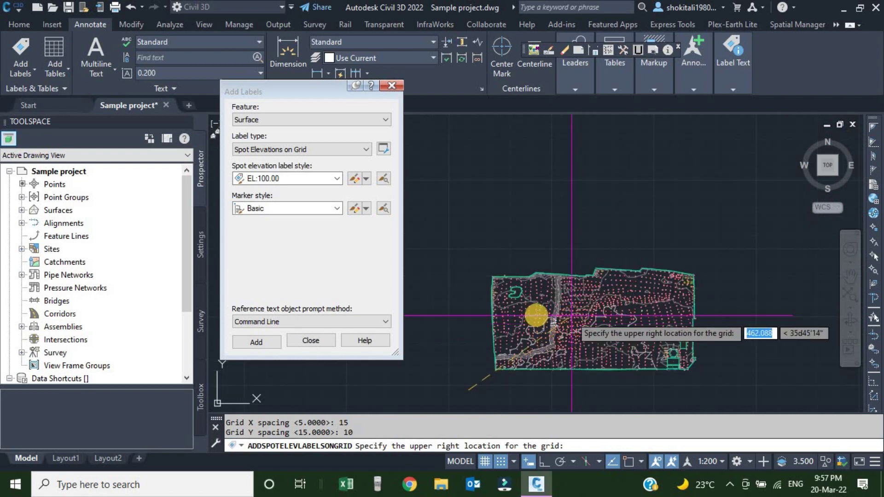
pyautogui.scroll(-2, 728, 231)
pyautogui.scroll(2, 705, 181)
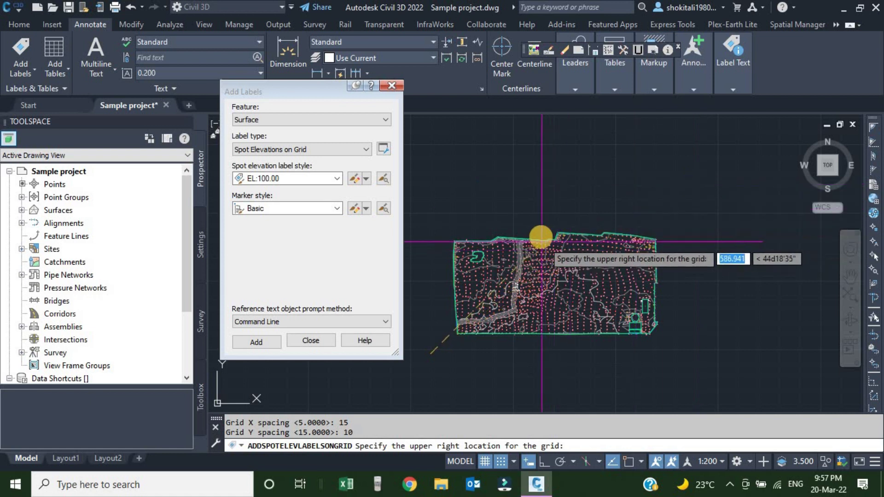
pyautogui.scroll(1, 541, 238)
pyautogui.scroll(1, 588, 211)
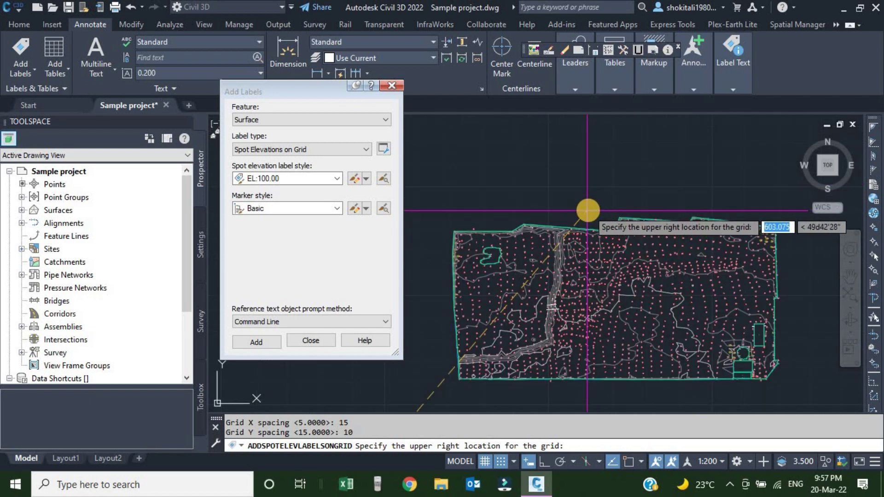
pyautogui.moveTo(588, 210); pyautogui.dragTo(608, 195, button='middle')
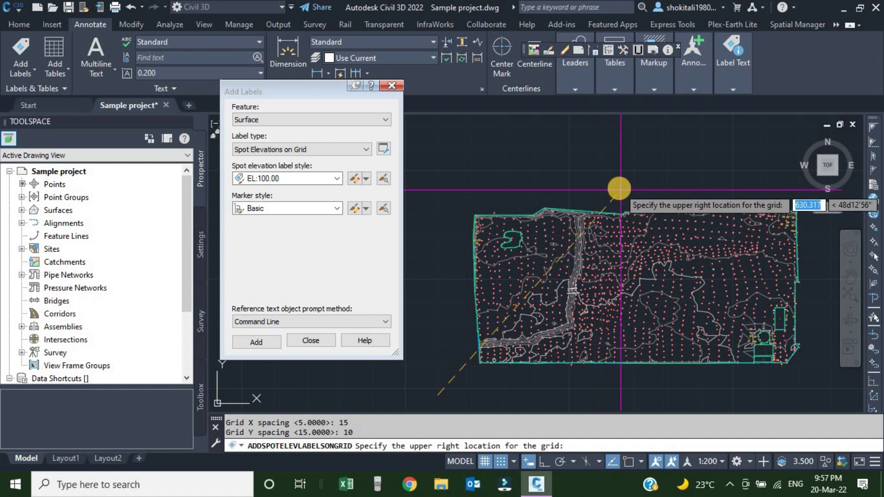
pyautogui.click(619, 189)
pyautogui.moveTo(557, 278); pyautogui.dragTo(583, 246, button='middle')
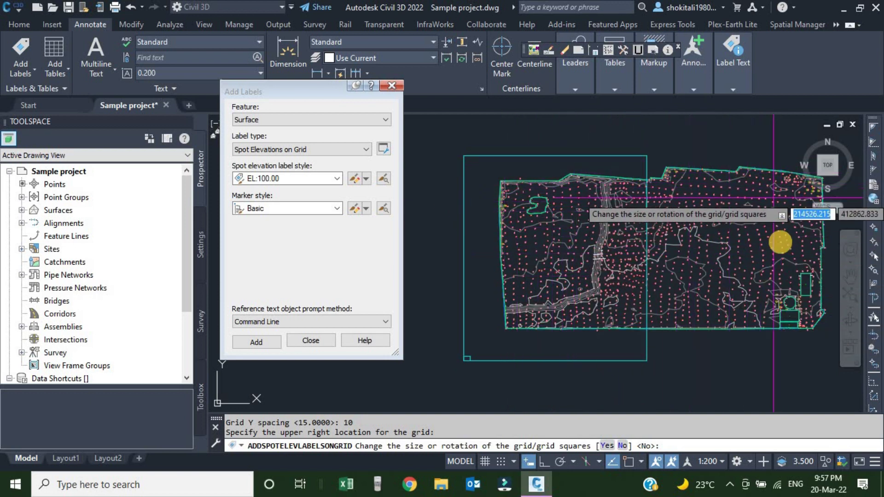
pyautogui.moveTo(740, 263); pyautogui.dragTo(688, 257, button='middle')
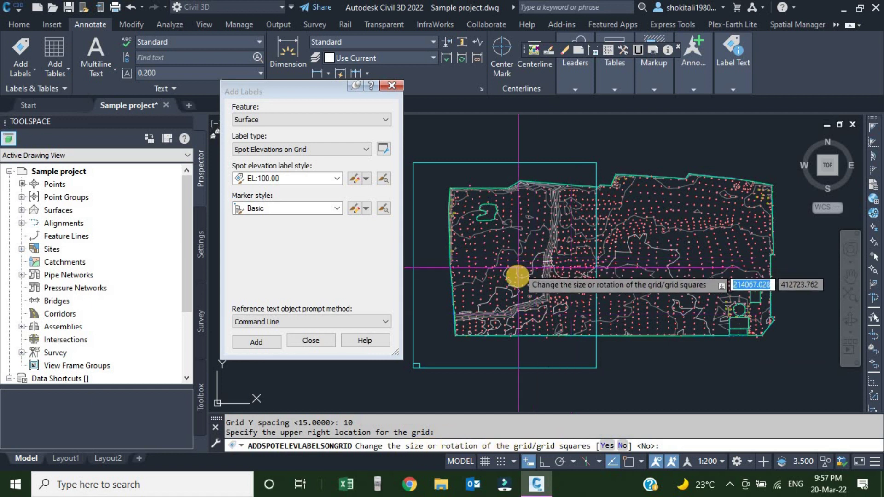
pyautogui.moveTo(517, 280); pyautogui.dragTo(537, 276, button='middle')
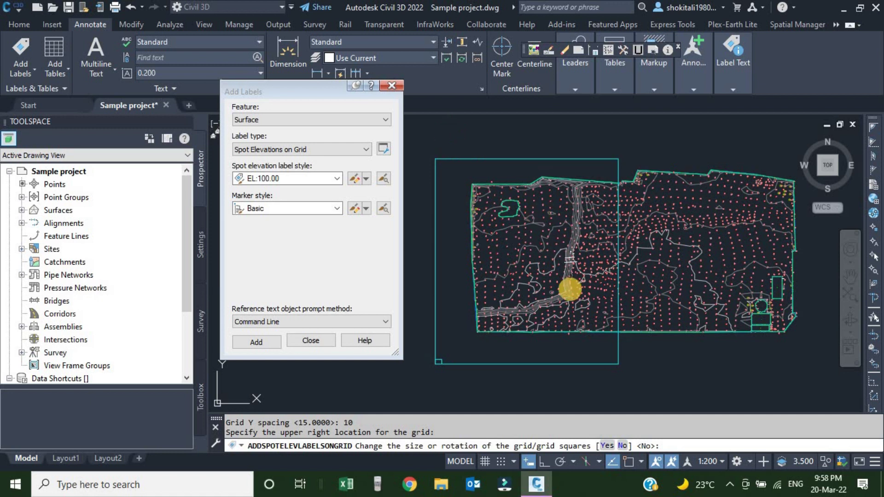
# - Accept the grid size and rotation to place the grid elevation labels
pyautogui.press('Return')
pyautogui.scroll(2, 545, 363)
pyautogui.scroll(2, 513, 286)
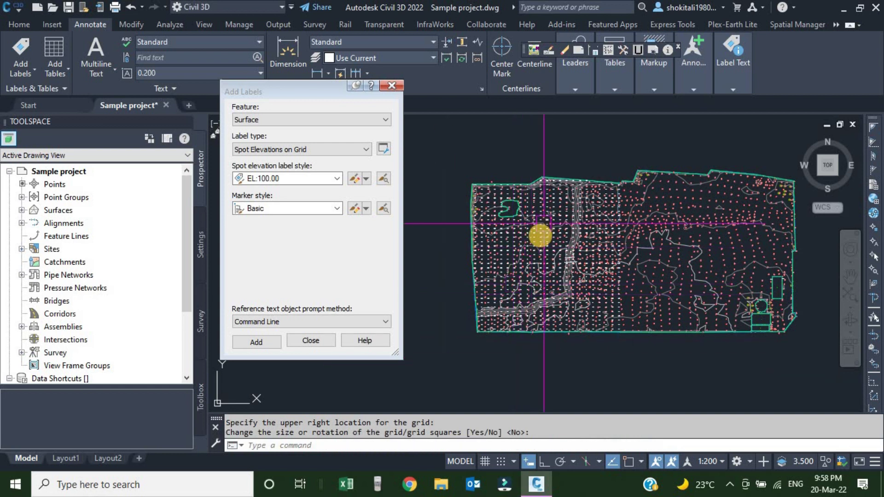
pyautogui.scroll(4, 536, 236)
pyautogui.scroll(3, 517, 256)
pyautogui.scroll(3, 512, 243)
pyautogui.scroll(-5, 509, 244)
pyautogui.scroll(2, 510, 247)
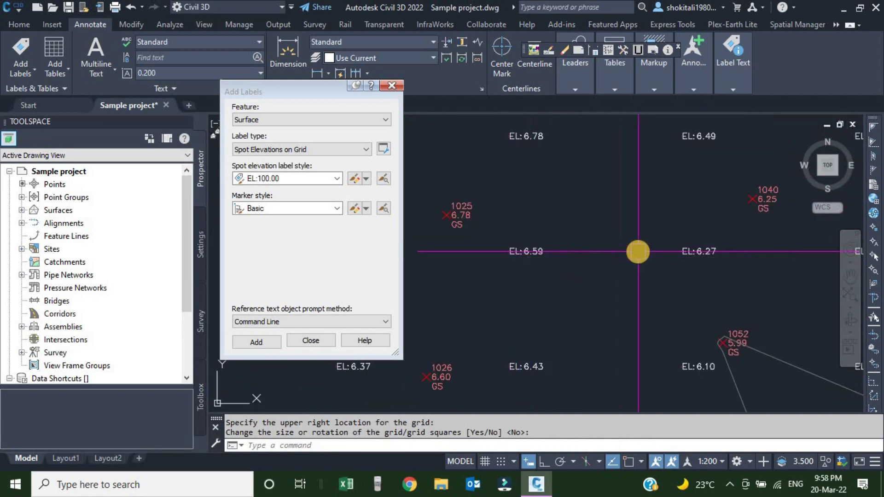
pyautogui.scroll(-2, 515, 240)
pyautogui.scroll(-2, 552, 231)
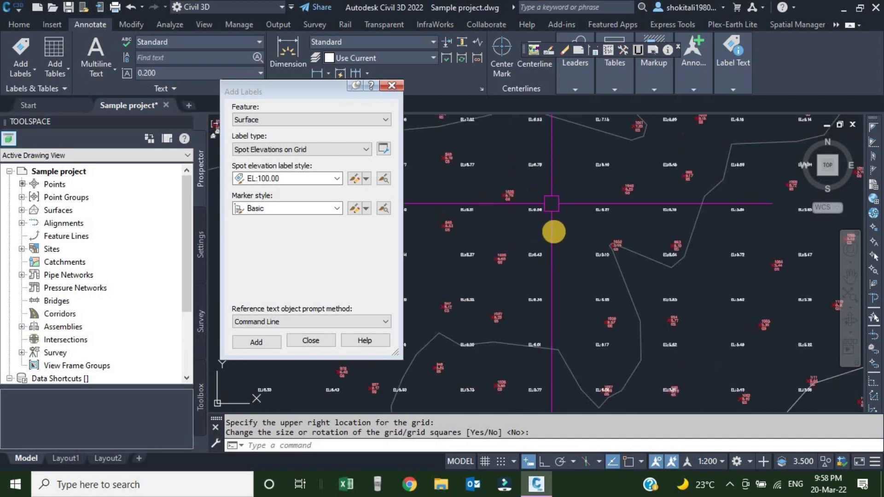
pyautogui.scroll(-1, 519, 286)
# - Review the labelled grid, close Add Labels, and select the TIN surface
pyautogui.moveTo(519, 286); pyautogui.dragTo(588, 266, button='middle')
pyautogui.scroll(3, 534, 248)
pyautogui.scroll(2, 520, 244)
pyautogui.scroll(-1, 520, 244)
pyautogui.scroll(-3, 520, 243)
pyautogui.scroll(4, 523, 248)
pyautogui.scroll(-3, 541, 261)
pyautogui.scroll(-2, 541, 262)
pyautogui.scroll(-3, 572, 282)
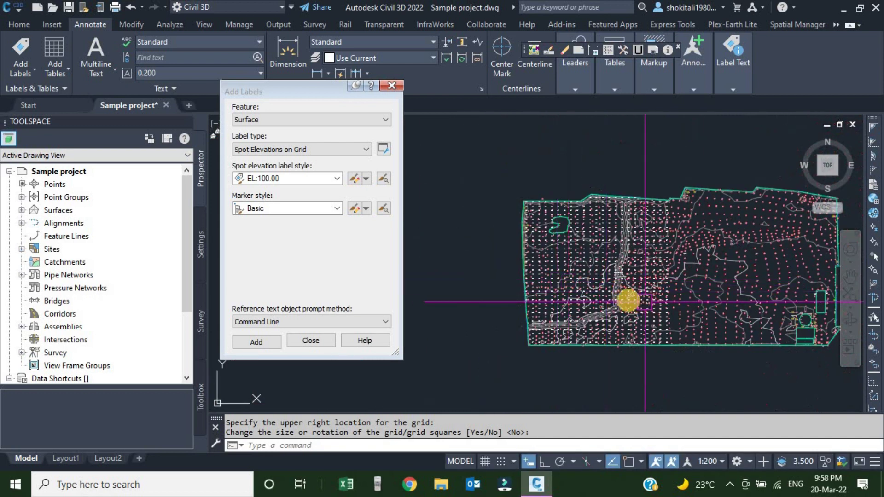
pyautogui.moveTo(627, 299); pyautogui.dragTo(550, 267, button='middle')
pyautogui.scroll(5, 593, 258)
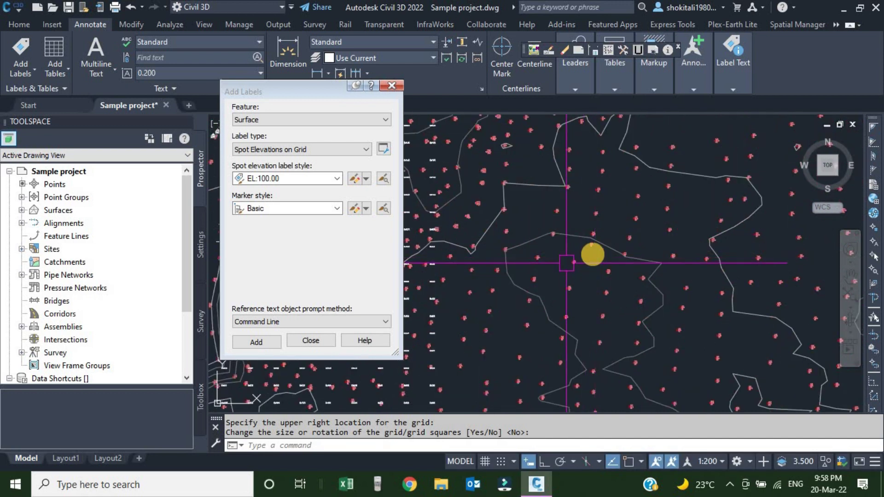
pyautogui.scroll(3, 592, 252)
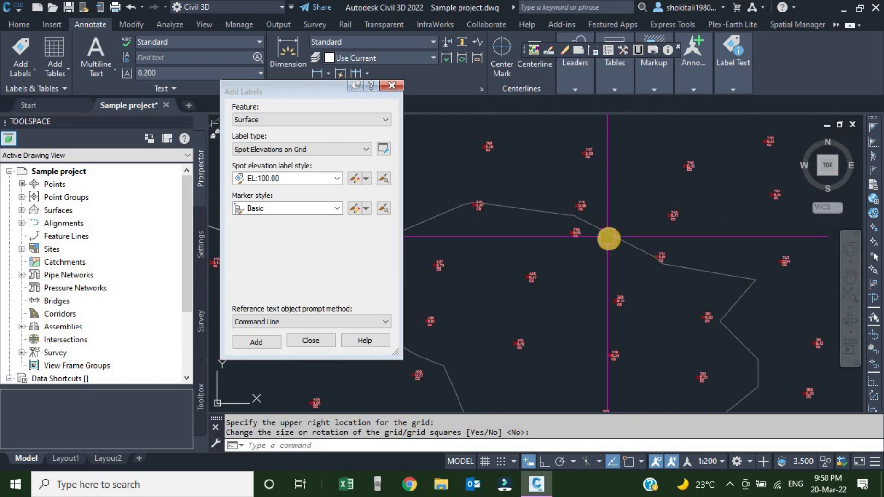
pyautogui.scroll(-3, 608, 239)
pyautogui.scroll(2, 617, 235)
pyautogui.scroll(2, 598, 223)
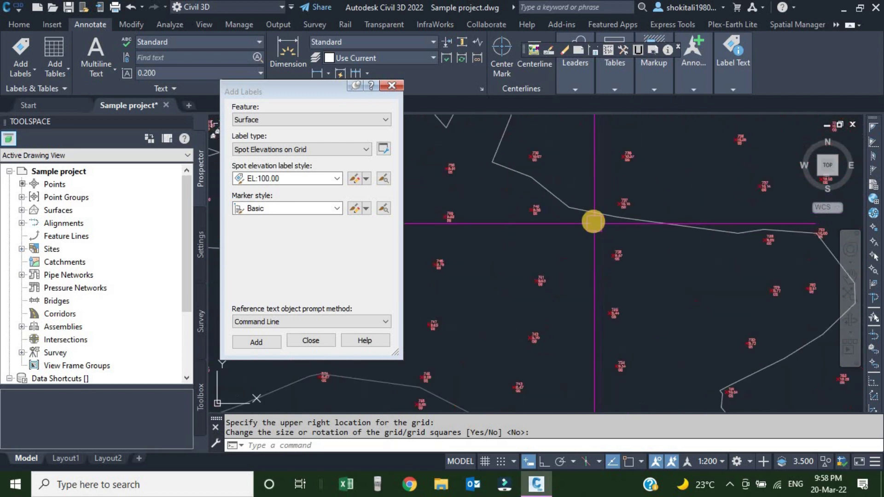
pyautogui.scroll(-3, 593, 222)
pyautogui.scroll(3, 585, 219)
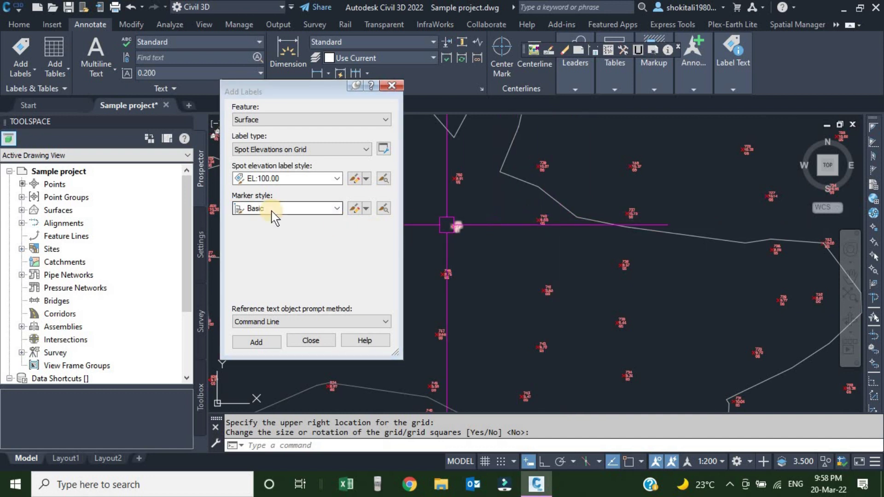
pyautogui.click(388, 86)
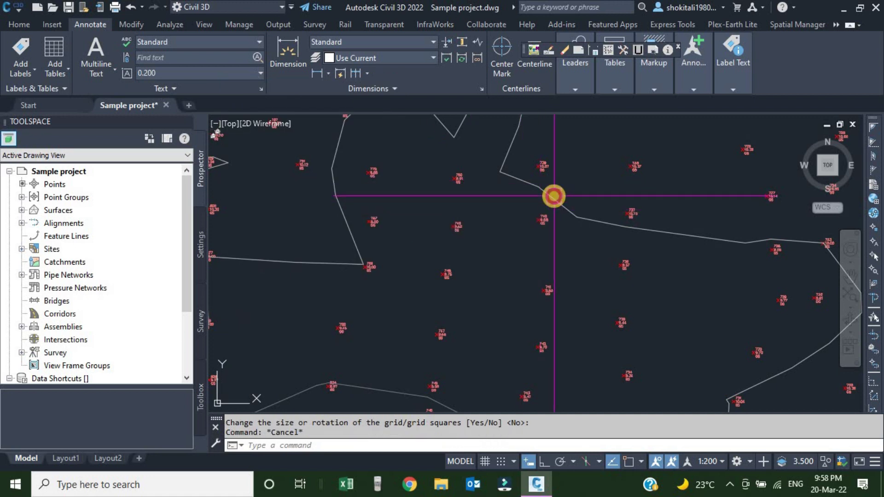
pyautogui.click(554, 196)
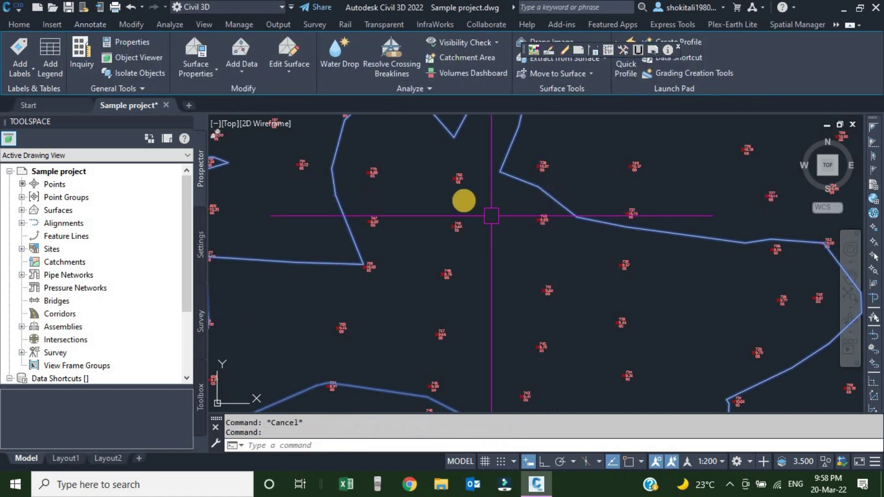
# - Label a single contour line with its 11.00 elevation using Contour - Single
pyautogui.click(32, 69)
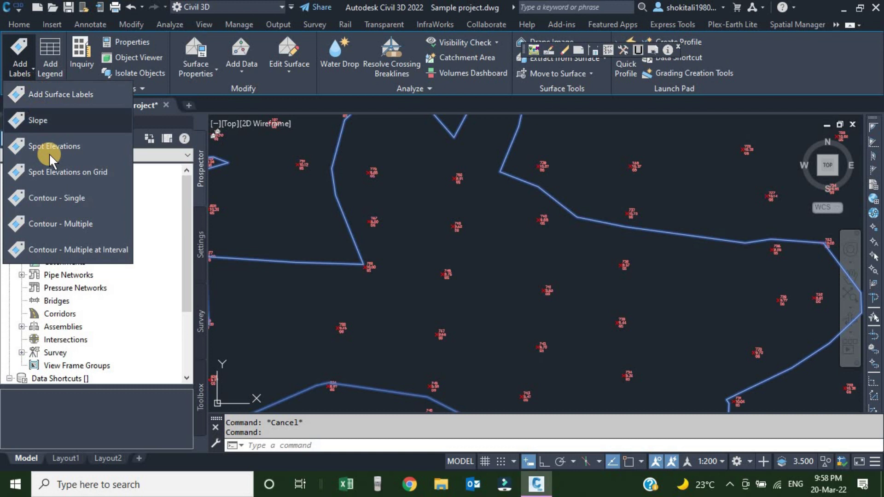
pyautogui.click(58, 197)
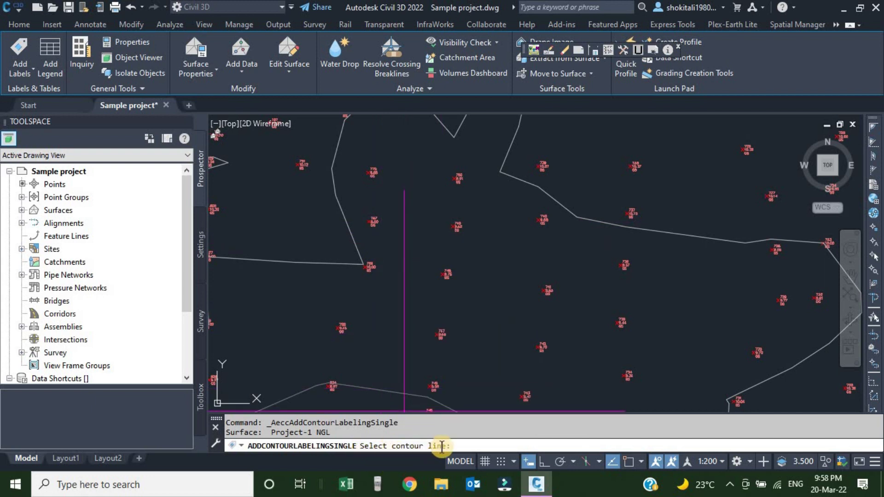
pyautogui.scroll(5, 577, 220)
pyautogui.scroll(3, 595, 208)
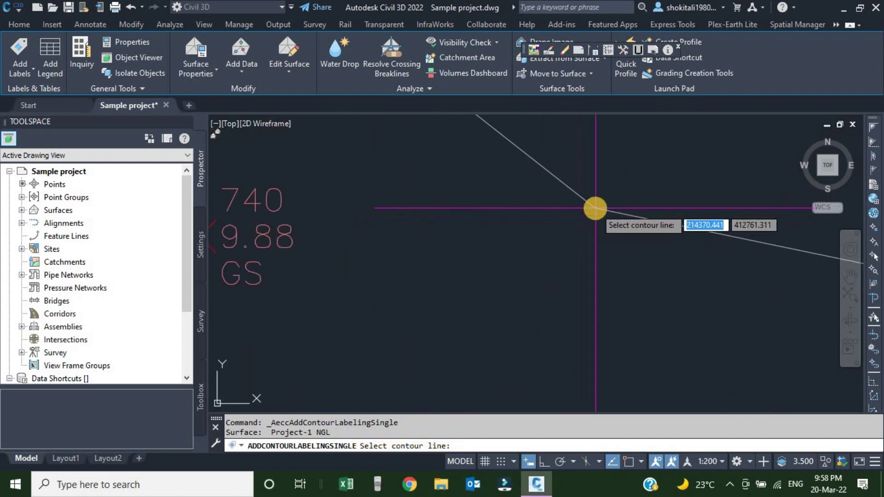
pyautogui.scroll(-2, 594, 232)
pyautogui.scroll(2, 544, 245)
pyautogui.scroll(-3, 553, 247)
pyautogui.scroll(2, 547, 227)
pyautogui.scroll(-2, 516, 276)
pyautogui.scroll(3, 416, 214)
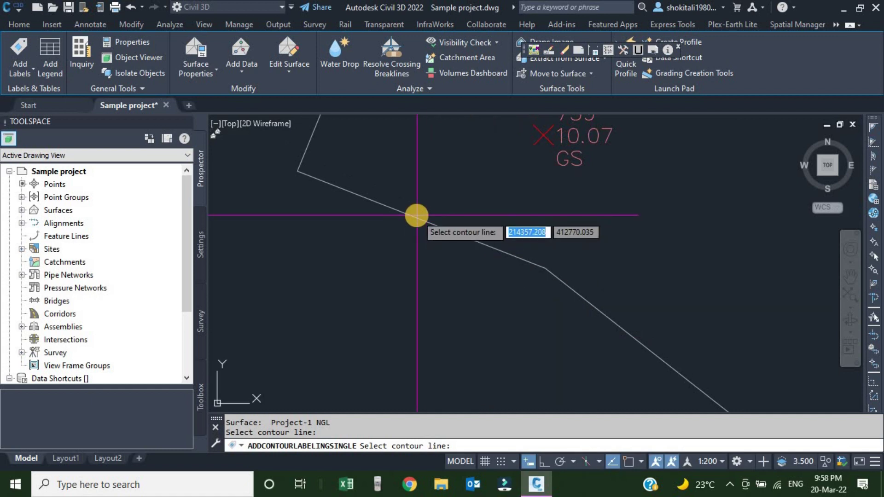
pyautogui.click(414, 219)
# - Cancel the contour labelling, clear the surface selection, and bring the whole surface back into view
pyautogui.scroll(-5, 424, 192)
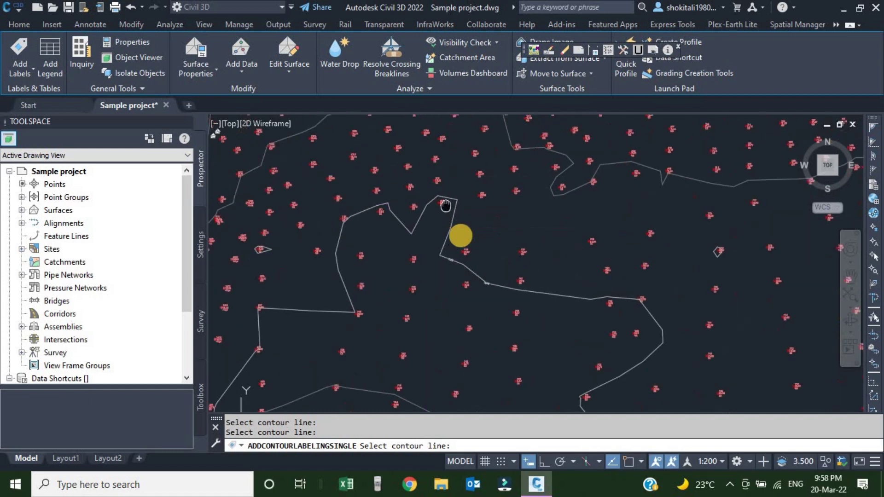
pyautogui.scroll(5, 555, 188)
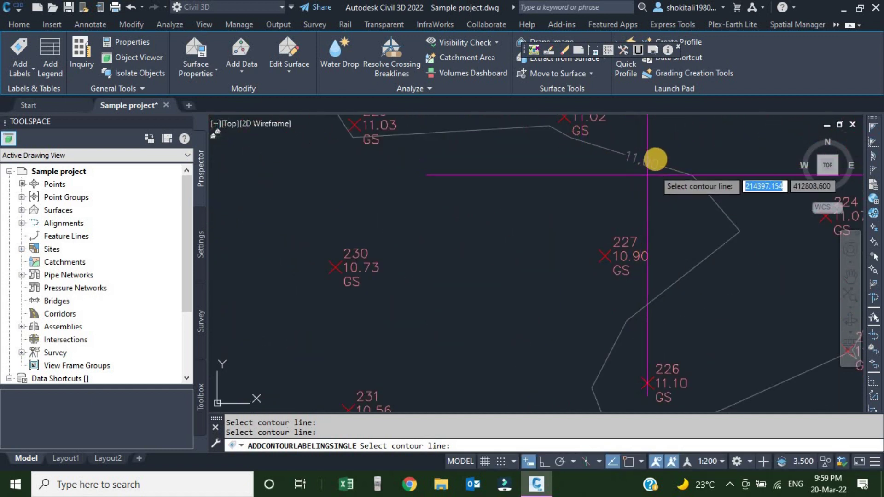
pyautogui.scroll(3, 624, 185)
pyautogui.scroll(-3, 598, 193)
pyautogui.scroll(-5, 461, 193)
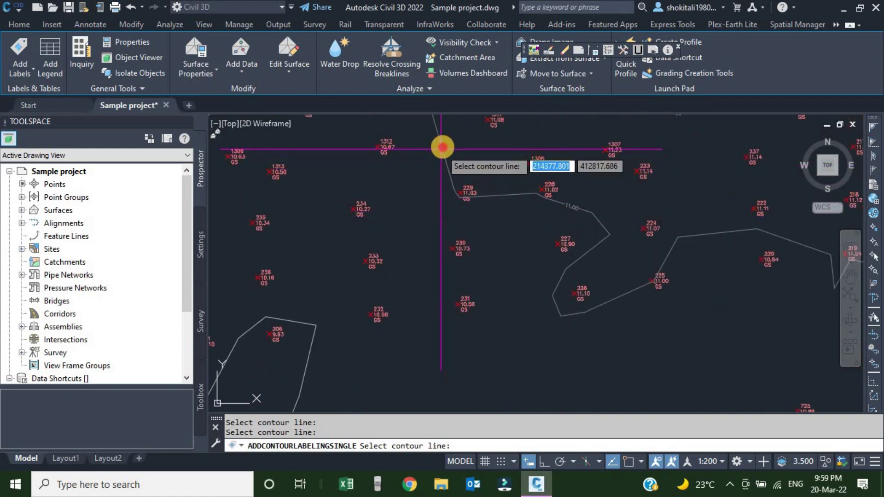
pyautogui.scroll(5, 459, 182)
pyautogui.scroll(-8, 460, 211)
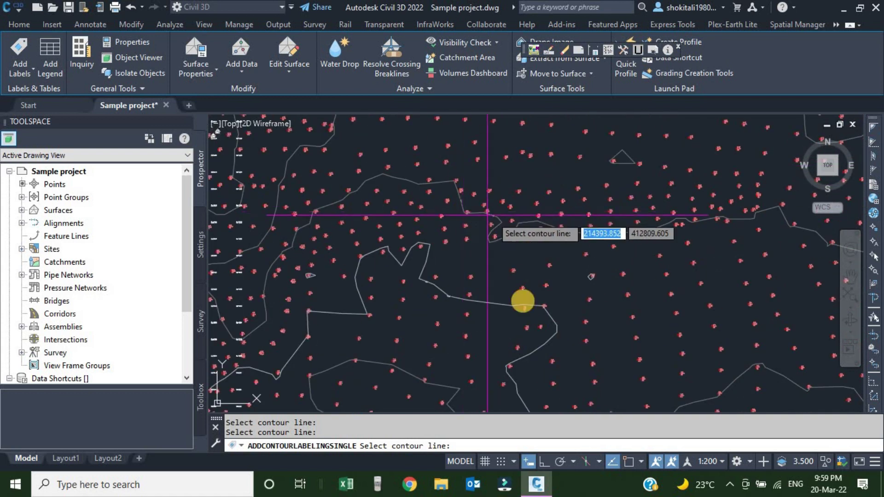
pyautogui.scroll(2, 496, 259)
pyautogui.scroll(-6, 490, 253)
pyautogui.press('Escape')
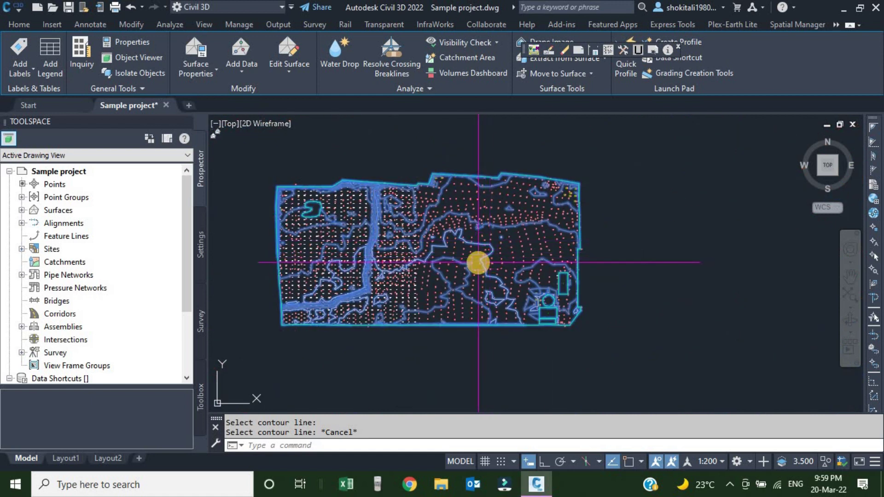
pyautogui.press('Escape')
pyautogui.scroll(4, 456, 322)
pyautogui.scroll(-2, 469, 154)
pyautogui.scroll(2, 444, 261)
pyautogui.scroll(3, 420, 261)
pyautogui.scroll(3, 424, 263)
pyautogui.scroll(1, 459, 268)
pyautogui.scroll(-3, 458, 268)
pyautogui.scroll(-3, 442, 250)
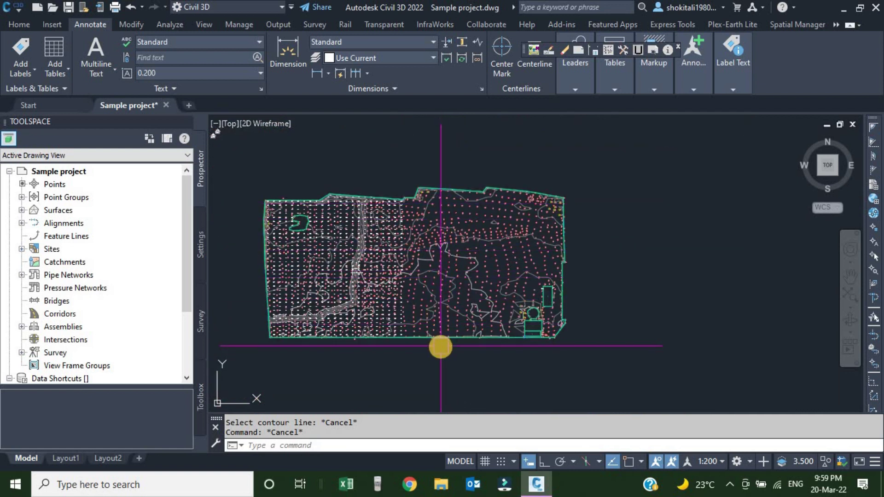
pyautogui.scroll(3, 441, 346)
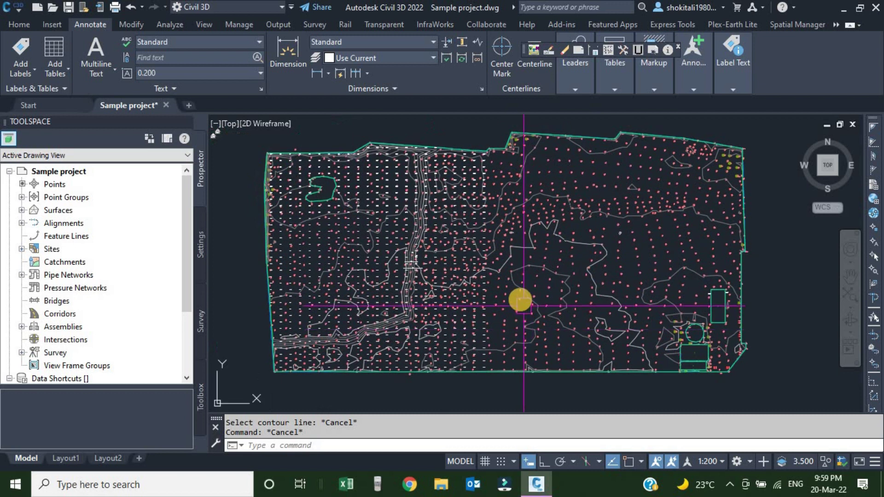
pyautogui.scroll(5, 503, 306)
# - Set the surface label type to Contour - Multiple and bring up the add-labels category list
pyautogui.click(487, 219)
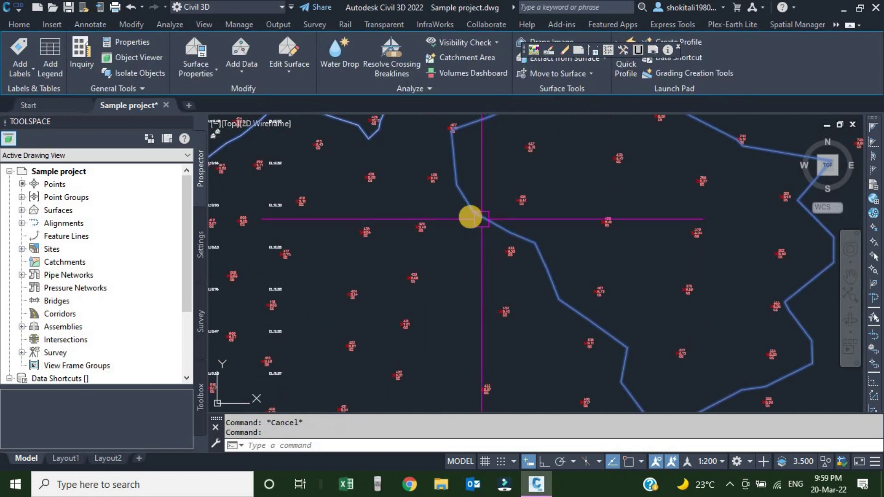
pyautogui.click(16, 46)
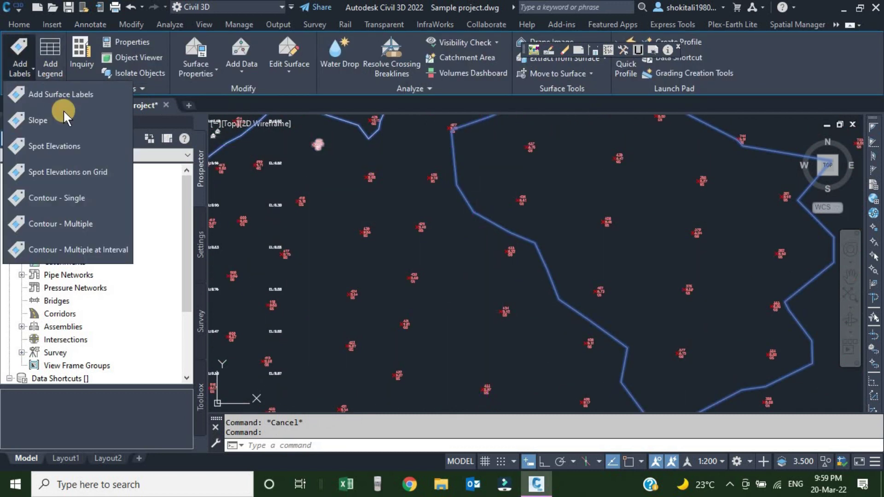
pyautogui.click(54, 93)
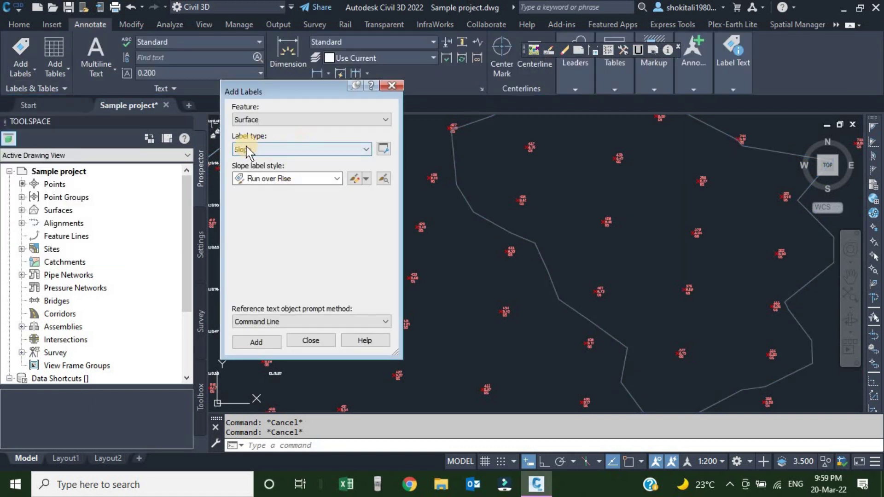
pyautogui.click(288, 146)
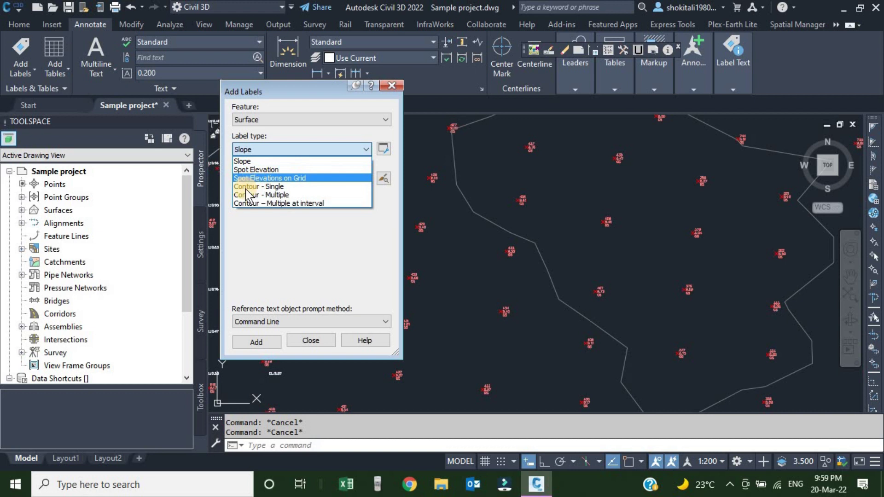
pyautogui.click(284, 196)
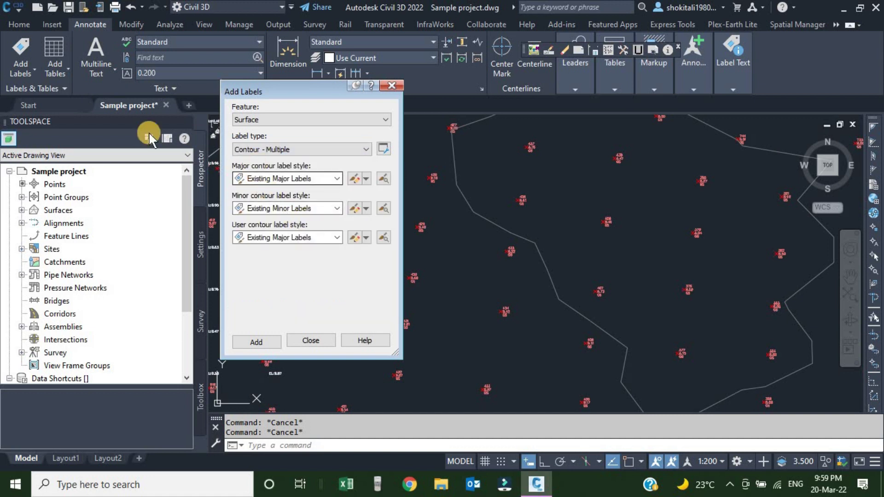
pyautogui.click(391, 86)
pyautogui.click(21, 52)
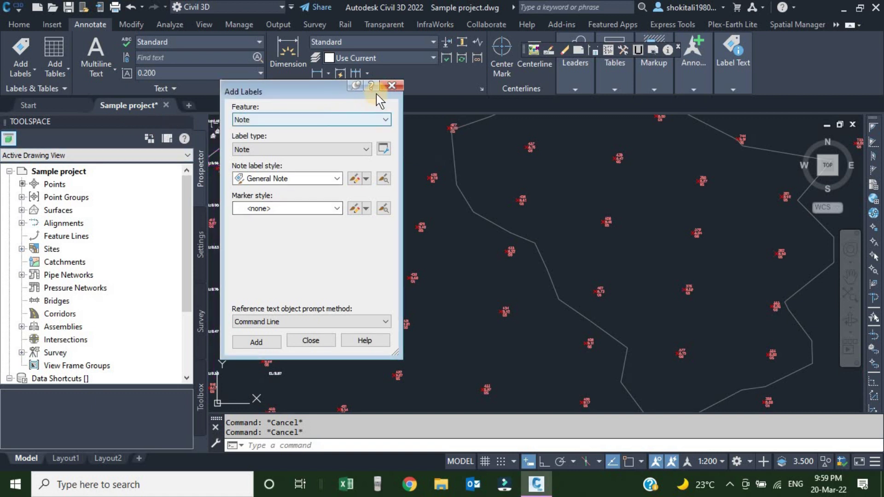
pyautogui.click(104, 85)
pyautogui.click(32, 70)
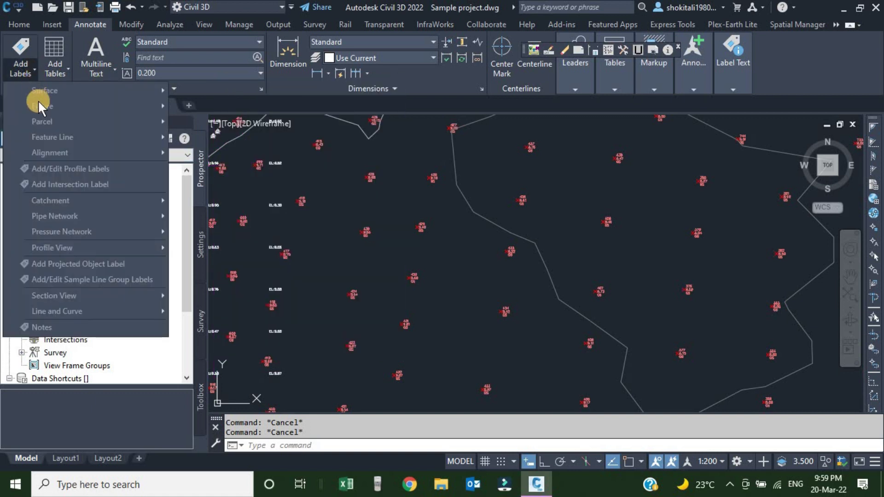
pyautogui.click(26, 68)
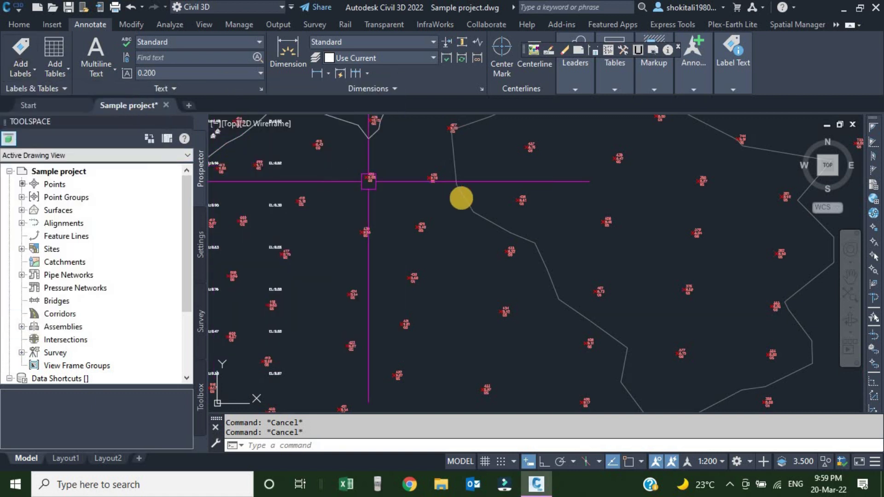
pyautogui.click(470, 202)
pyautogui.click(54, 44)
pyautogui.click(20, 70)
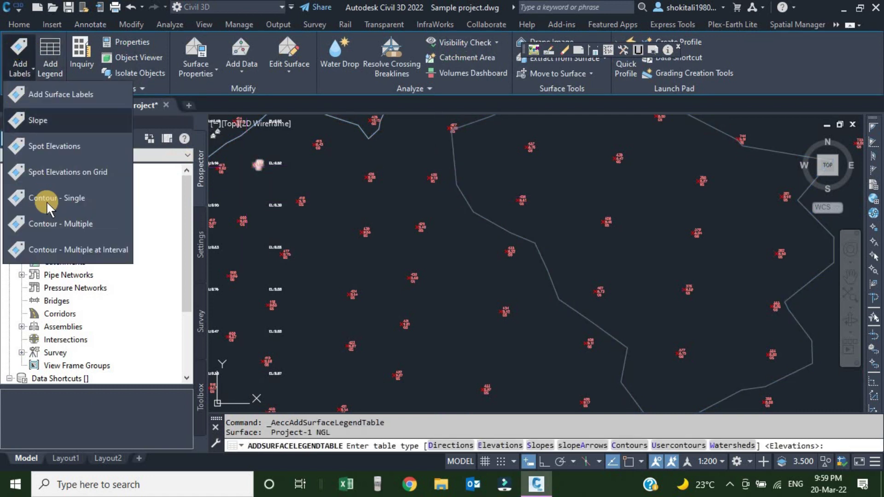
pyautogui.click(48, 201)
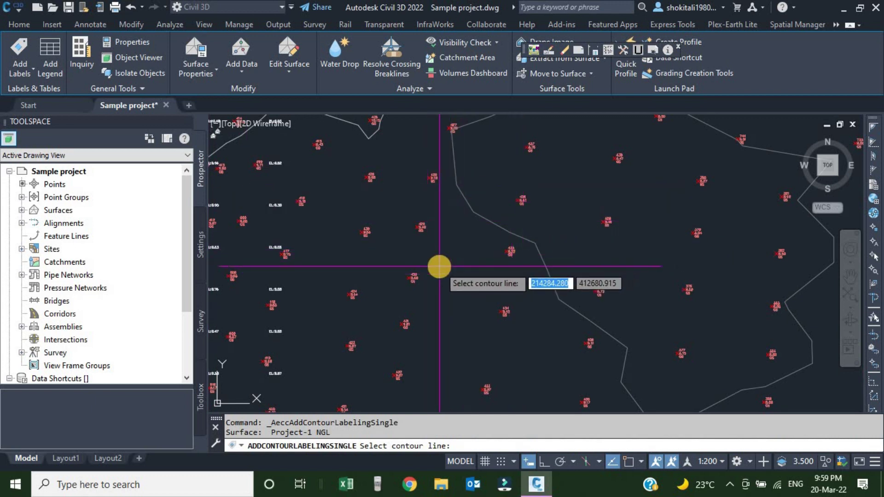
pyautogui.moveTo(439, 266)
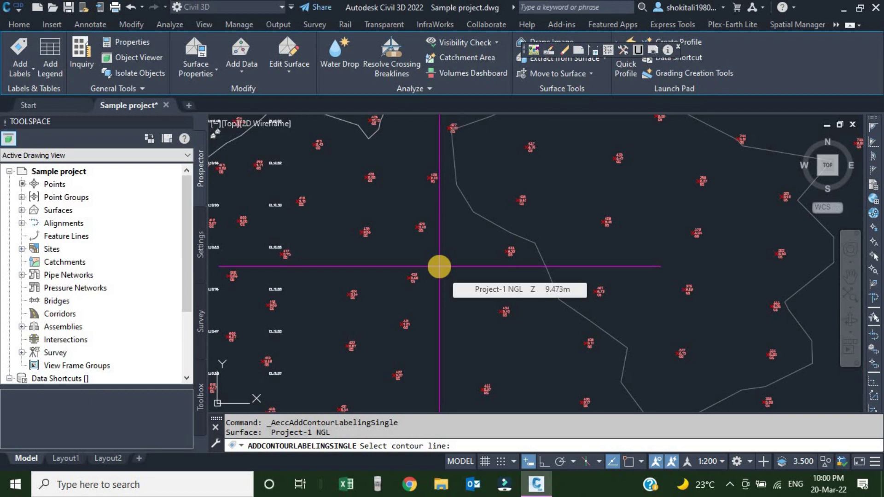
pyautogui.press('Escape')
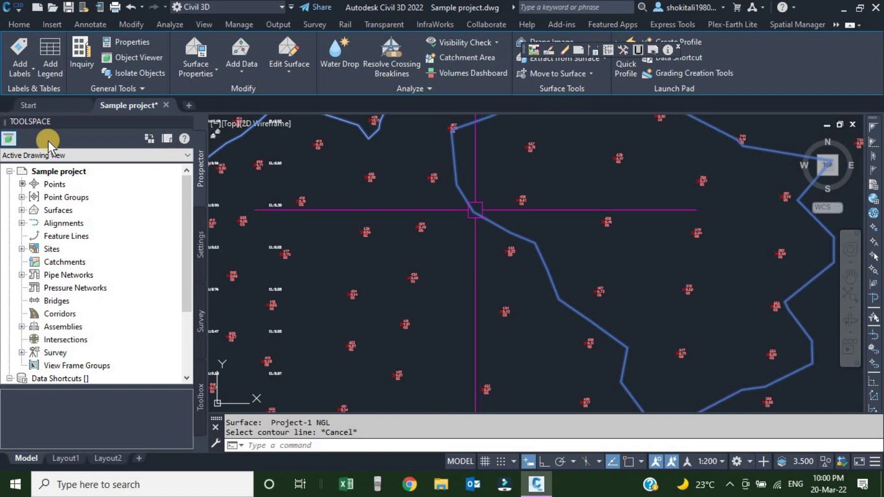
# - In surface Add Labels, choose Contour - Multiple with Existing Major Labels for major contours
pyautogui.click(17, 46)
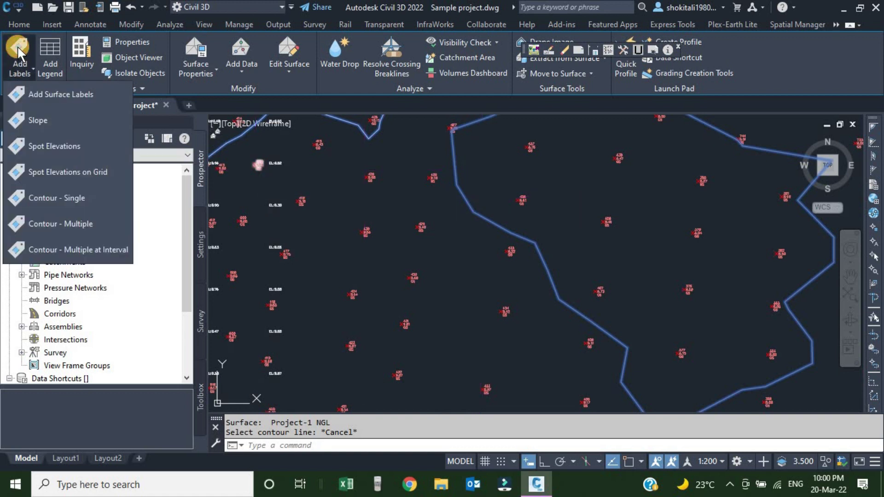
pyautogui.click(42, 93)
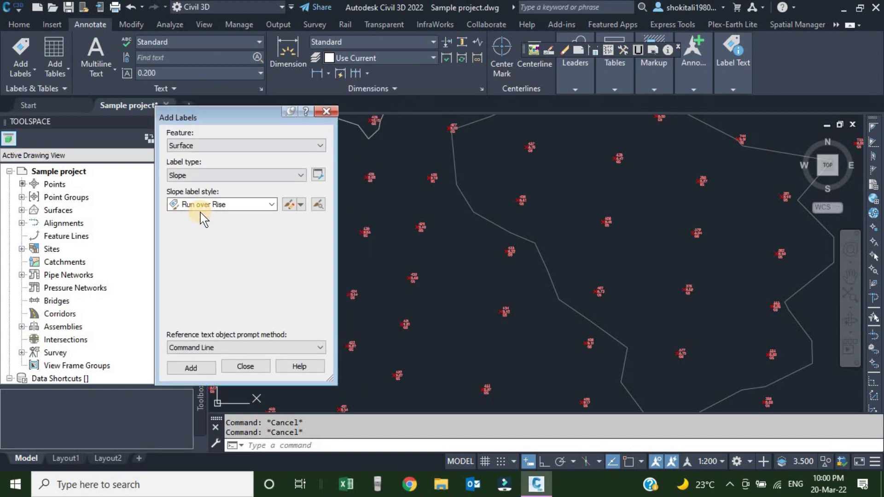
pyautogui.click(215, 175)
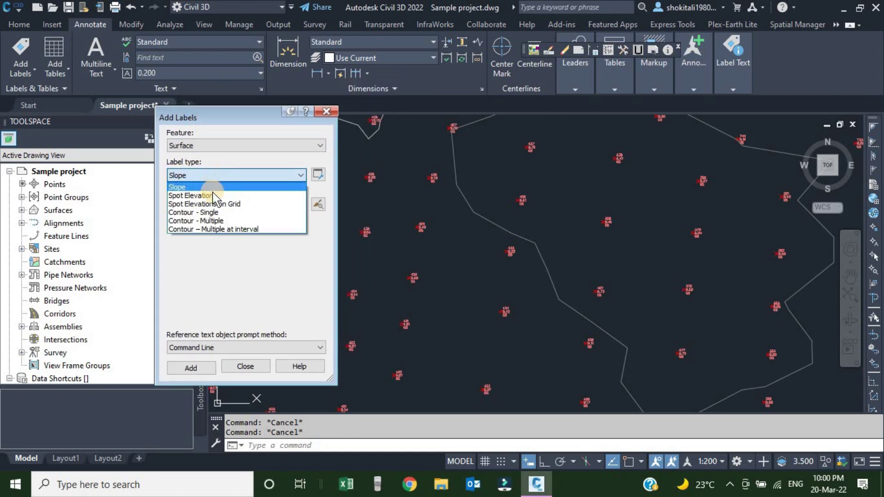
pyautogui.click(206, 223)
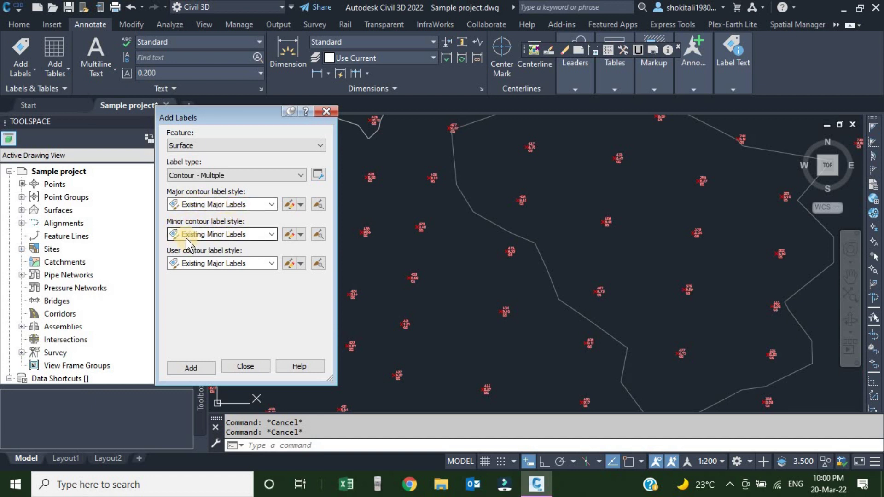
pyautogui.click(271, 204)
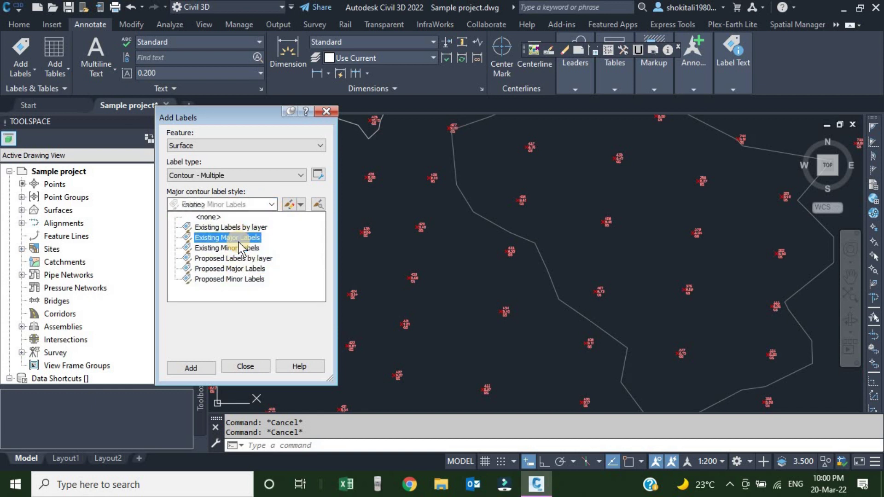
pyautogui.click(228, 238)
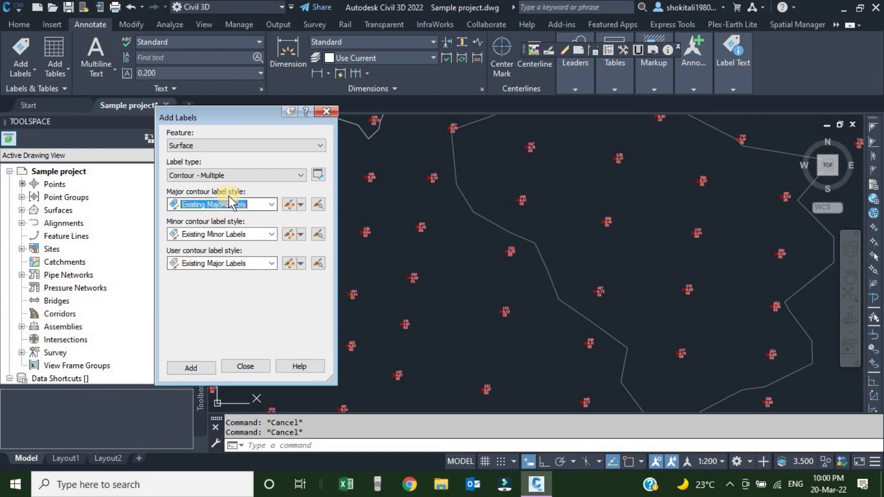
# - Start multiple contour labelling on Project-1 NGL and set the labelling line's first point
pyautogui.click(199, 368)
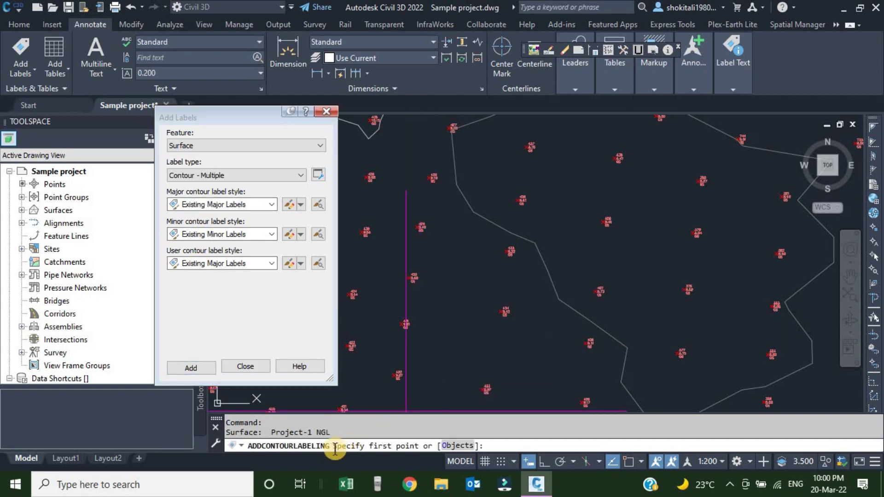
pyautogui.scroll(-3, 466, 376)
pyautogui.scroll(-3, 513, 344)
pyautogui.scroll(-2, 539, 300)
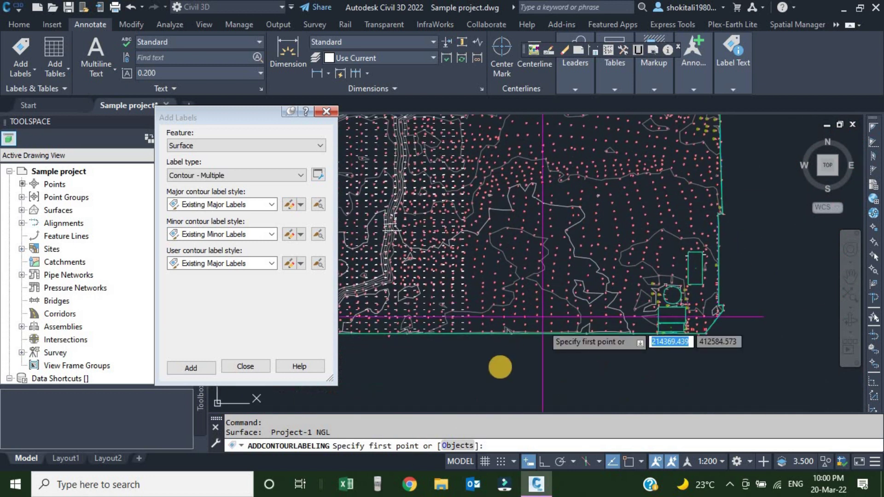
pyautogui.click(494, 364)
# - Extend the labelling line to a next point across the contours, zooming to check the labels
pyautogui.scroll(2, 504, 322)
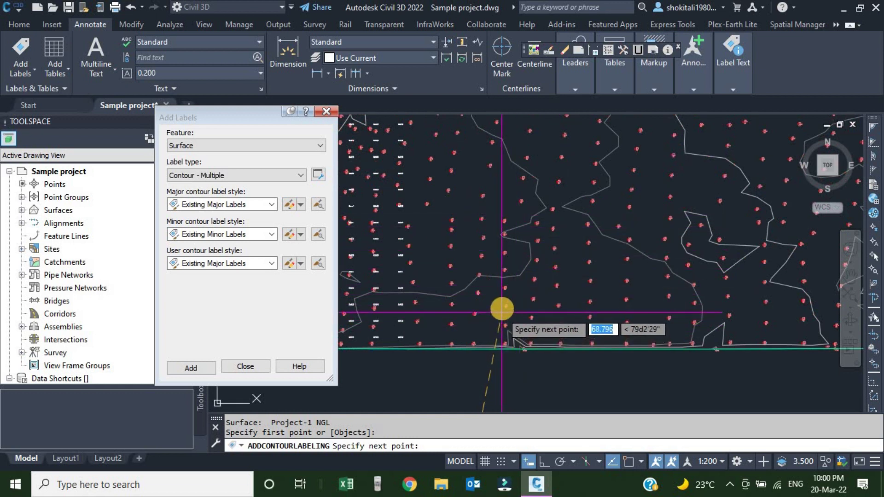
pyautogui.scroll(-1, 502, 312)
pyautogui.scroll(-1, 502, 310)
pyautogui.scroll(2, 500, 305)
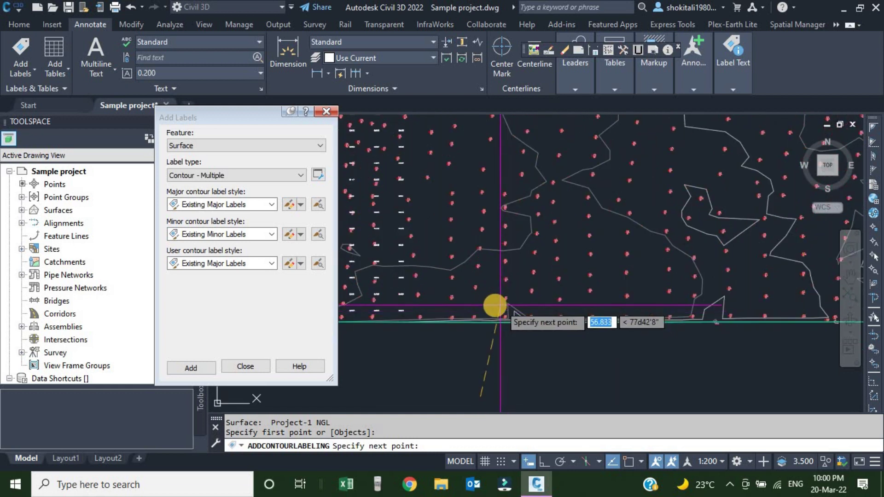
pyautogui.scroll(1, 504, 286)
pyautogui.scroll(-1, 501, 230)
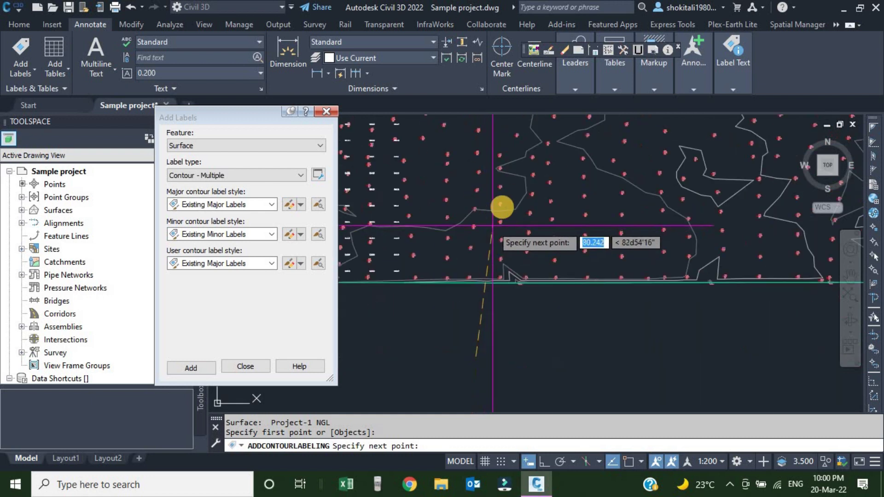
pyautogui.scroll(-2, 502, 241)
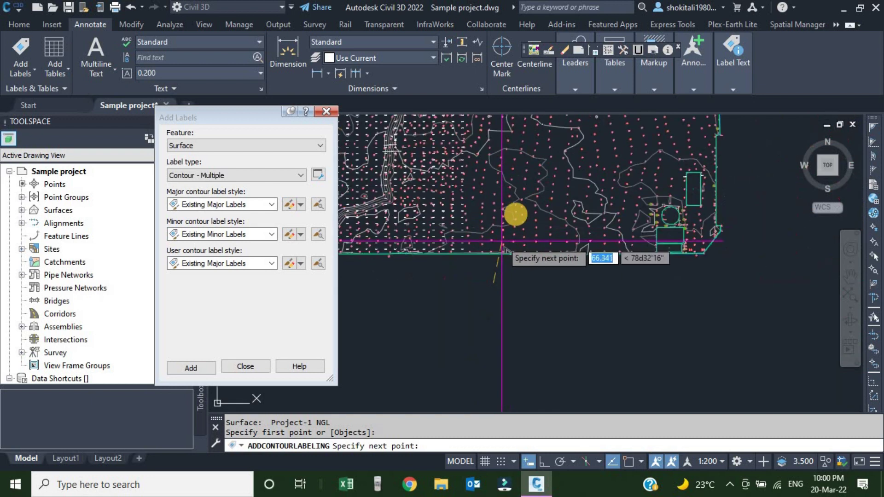
pyautogui.scroll(-1, 552, 203)
pyautogui.scroll(3, 517, 178)
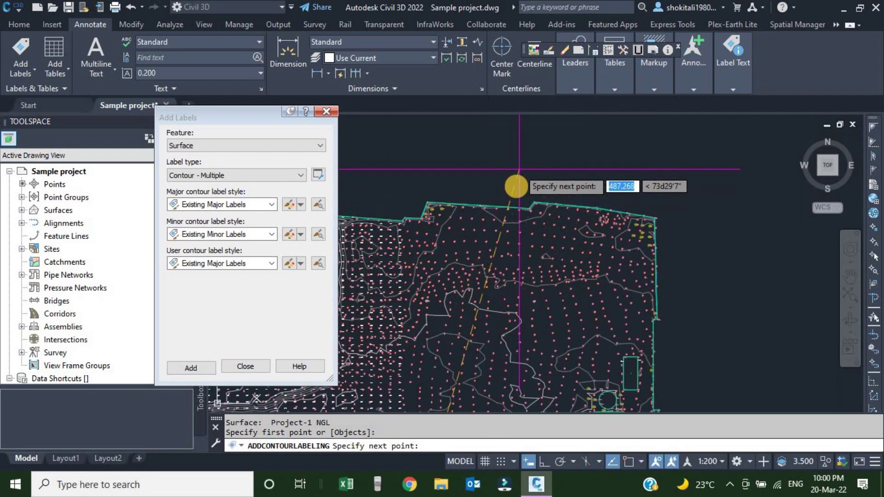
pyautogui.scroll(-2, 498, 251)
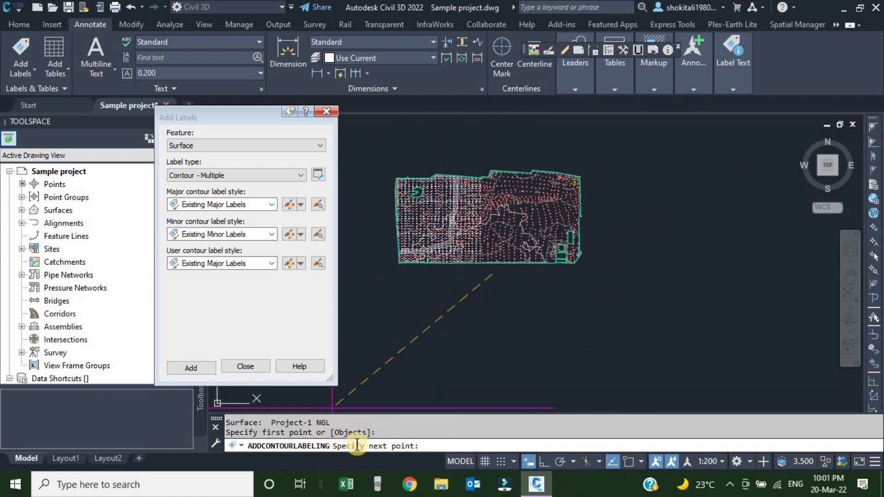
pyautogui.scroll(3, 530, 207)
pyautogui.scroll(5, 535, 185)
pyautogui.scroll(-3, 538, 174)
pyautogui.scroll(4, 522, 186)
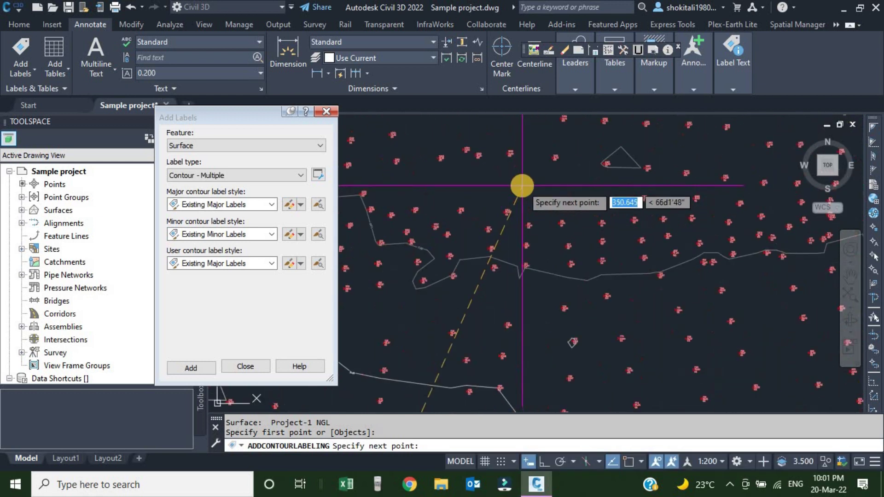
pyautogui.click(522, 186)
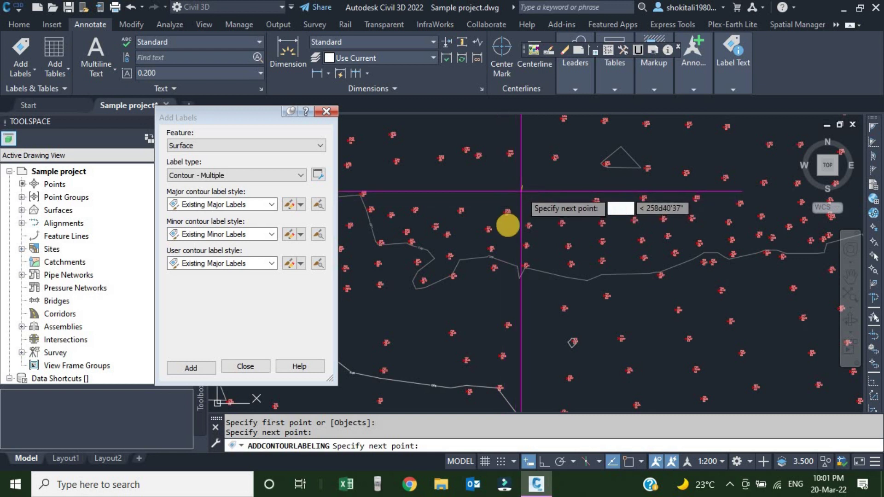
pyautogui.scroll(2, 489, 267)
pyautogui.scroll(2, 492, 260)
pyautogui.scroll(2, 497, 250)
pyautogui.scroll(-5, 480, 322)
pyautogui.scroll(2, 476, 331)
pyautogui.scroll(-3, 476, 330)
pyautogui.scroll(2, 435, 333)
pyautogui.scroll(3, 432, 325)
pyautogui.scroll(-5, 432, 325)
pyautogui.scroll(3, 501, 247)
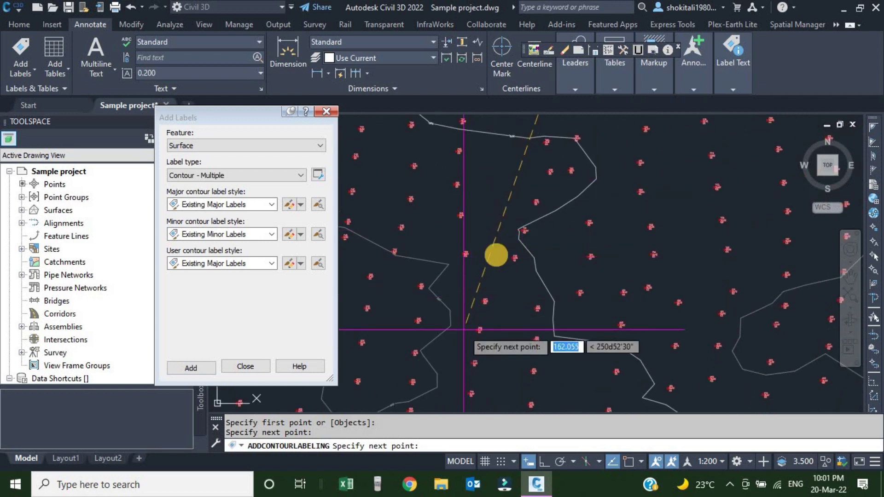
pyautogui.scroll(1, 467, 230)
pyautogui.scroll(-3, 497, 216)
pyautogui.scroll(3, 460, 354)
pyautogui.scroll(-3, 506, 340)
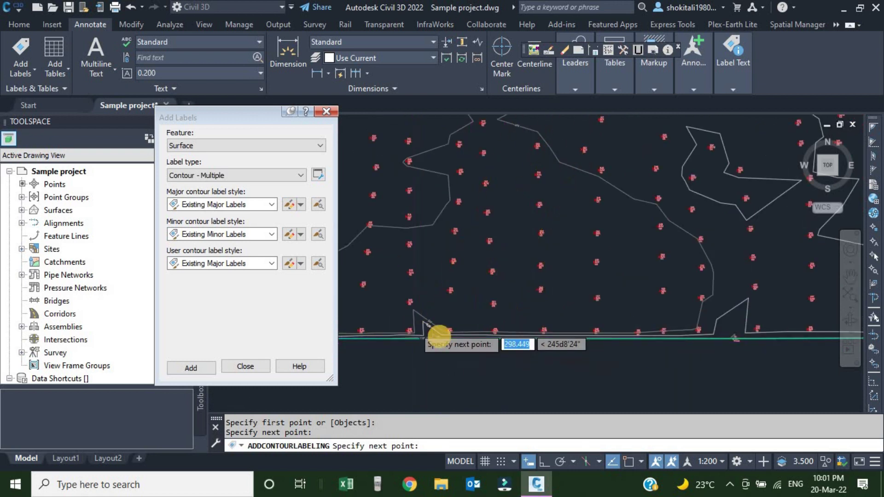
pyautogui.scroll(4, 442, 336)
pyautogui.scroll(-2, 444, 331)
pyautogui.scroll(-1, 493, 316)
pyautogui.scroll(1, 567, 183)
pyautogui.scroll(1, 575, 237)
pyautogui.scroll(2, 552, 280)
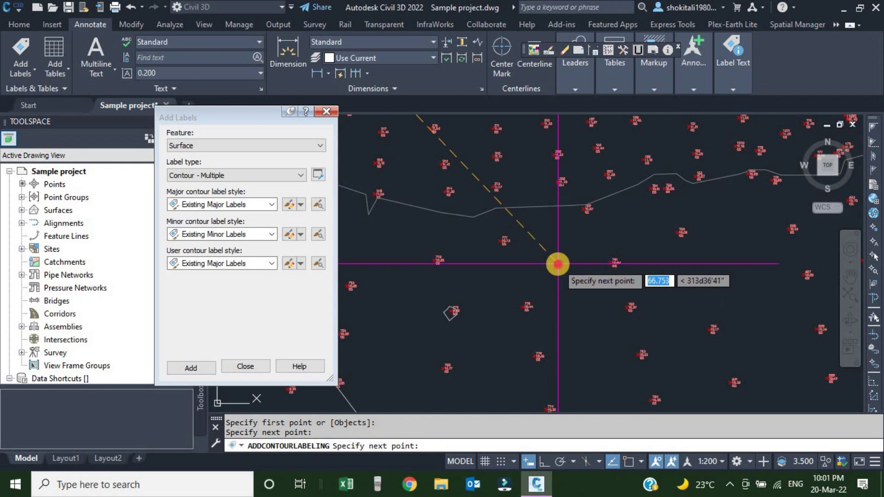
pyautogui.scroll(5, 504, 219)
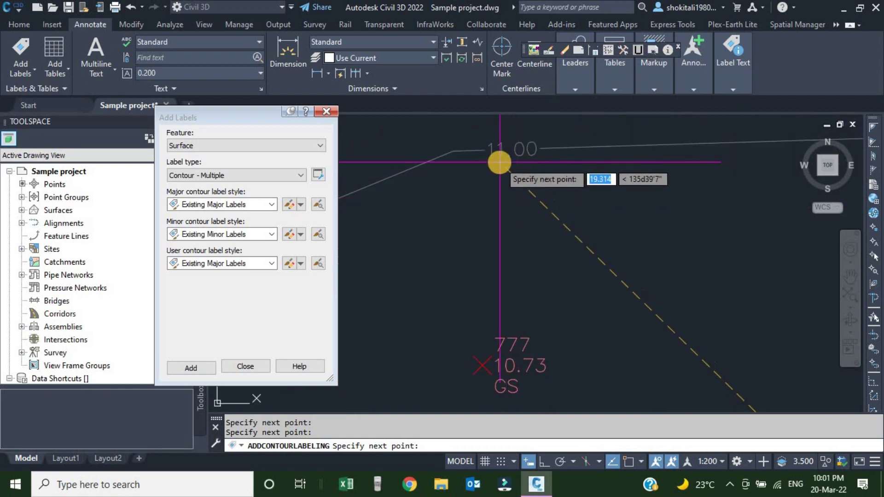
pyautogui.scroll(-4, 502, 163)
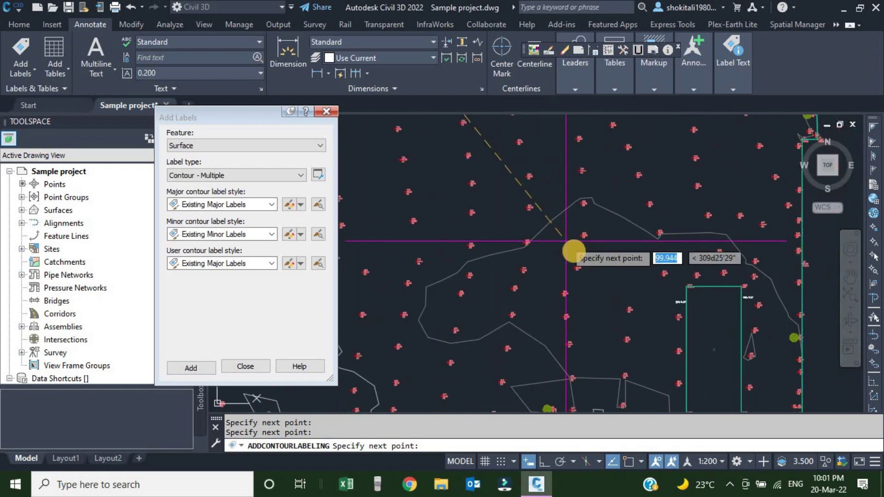
pyautogui.scroll(2, 568, 257)
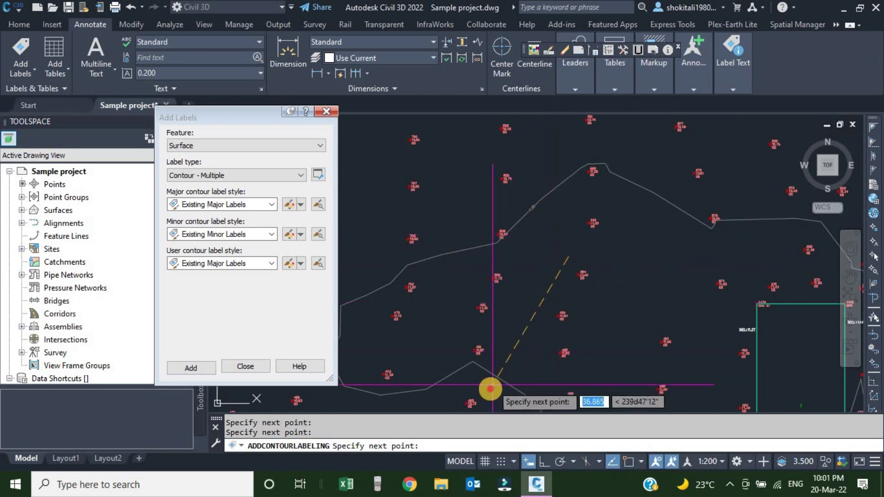
pyautogui.scroll(4, 498, 383)
pyautogui.scroll(3, 497, 383)
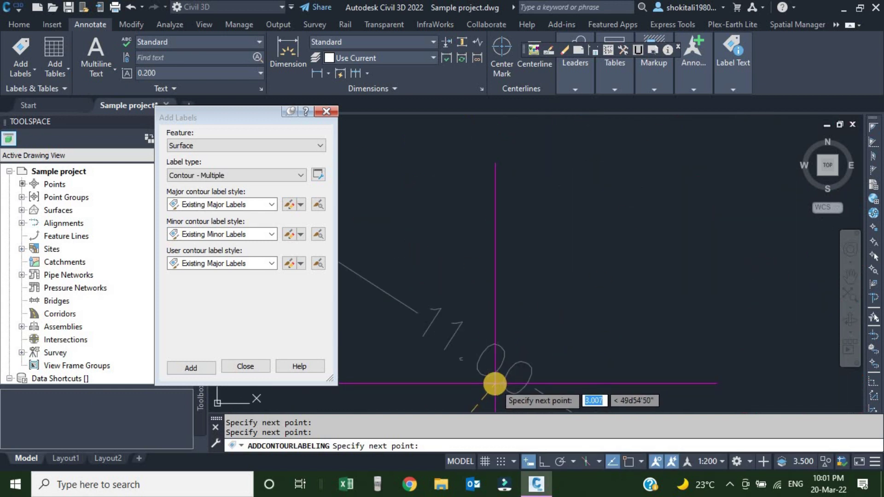
pyautogui.scroll(-2, 495, 383)
# - Cancel the multiple contour labelling command and pan to another part of the surface
pyautogui.press('Escape')
pyautogui.scroll(-4, 548, 321)
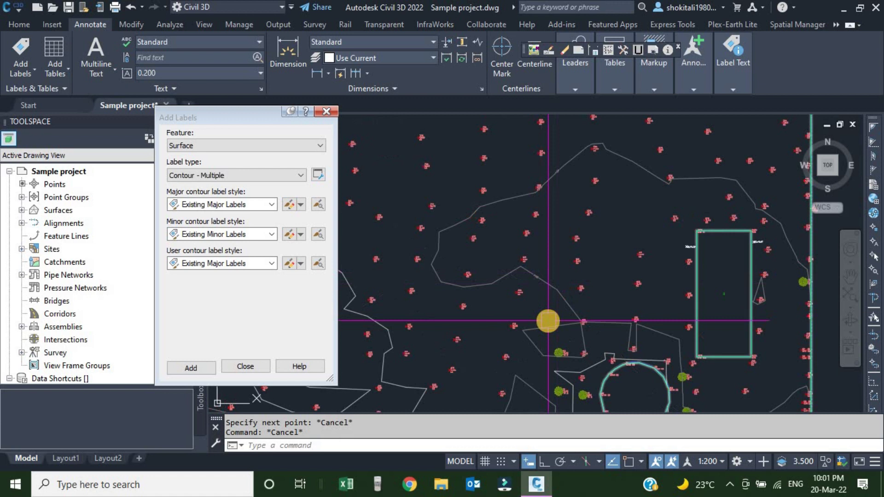
pyautogui.scroll(-2, 541, 281)
pyautogui.scroll(-2, 539, 276)
pyautogui.scroll(3, 537, 274)
pyautogui.moveTo(525, 263); pyautogui.dragTo(603, 299, button='middle')
pyautogui.scroll(2, 506, 260)
pyautogui.scroll(-2, 520, 251)
pyautogui.scroll(4, 521, 234)
pyautogui.scroll(2, 524, 221)
pyautogui.scroll(-4, 497, 276)
pyautogui.scroll(-2, 589, 258)
pyautogui.scroll(2, 543, 281)
pyautogui.scroll(2, 517, 257)
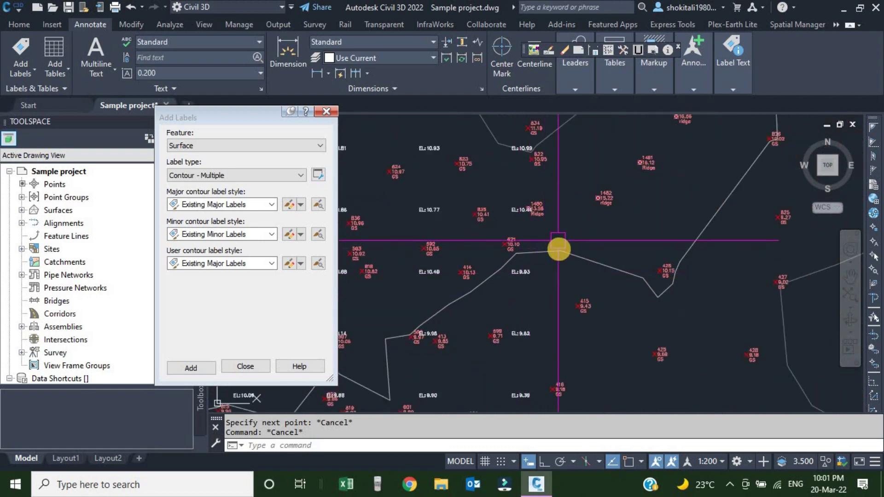
pyautogui.scroll(-3, 517, 271)
pyautogui.scroll(3, 516, 272)
pyautogui.scroll(-5, 568, 251)
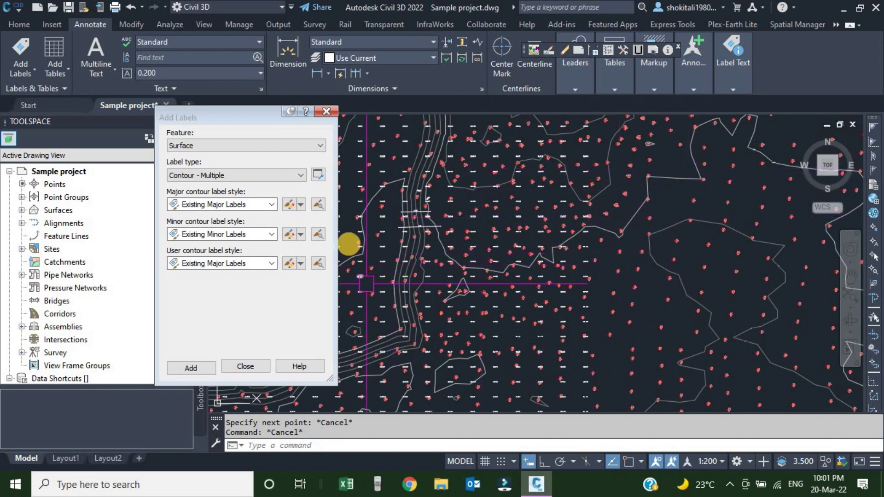
# - Choose Contour – Multiple at interval with Proposed Labels by layer for both major and minor styles
pyautogui.click(269, 175)
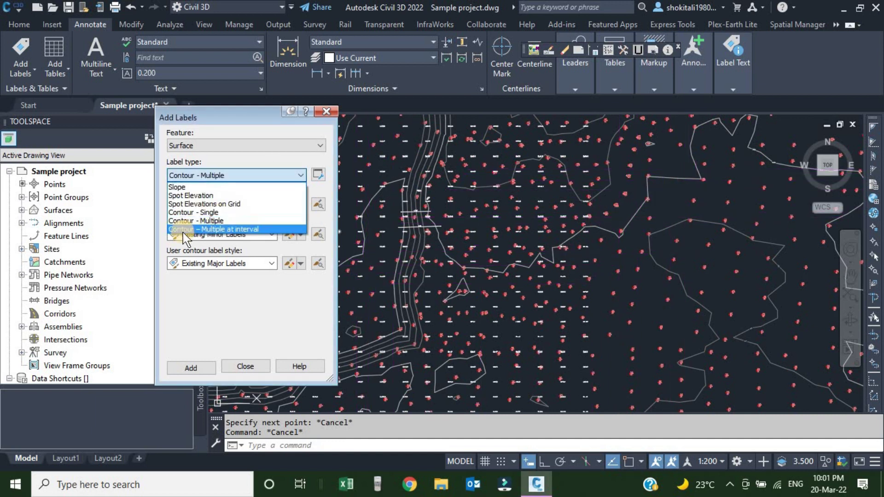
pyautogui.click(231, 228)
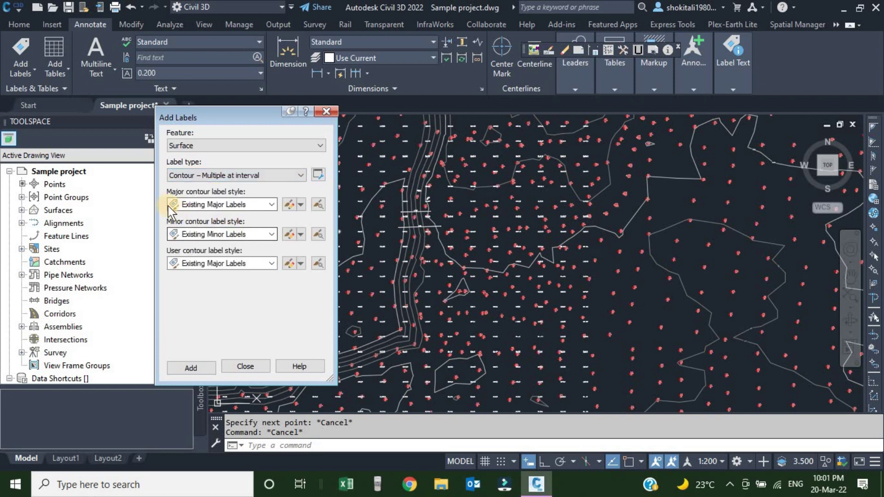
pyautogui.click(265, 206)
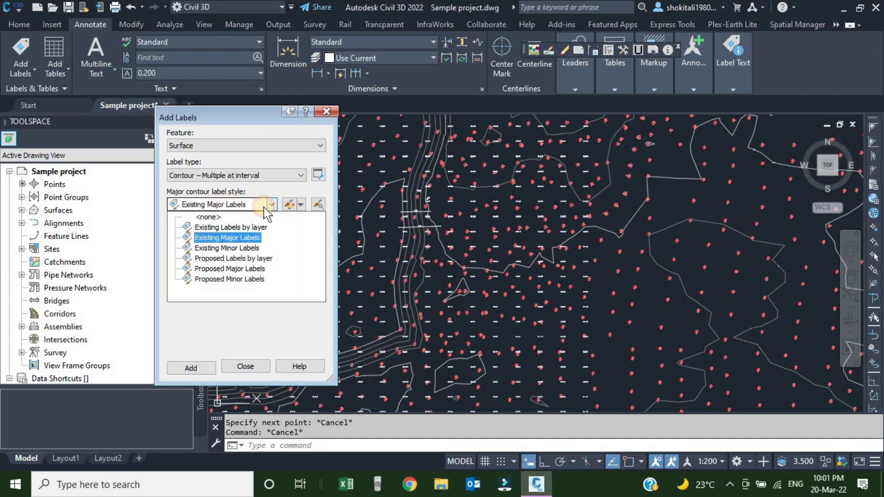
pyautogui.click(231, 258)
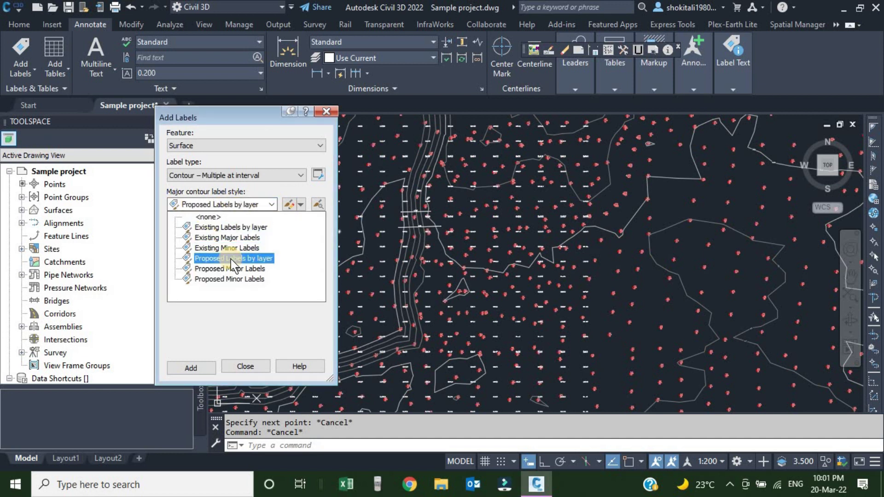
pyautogui.click(231, 259)
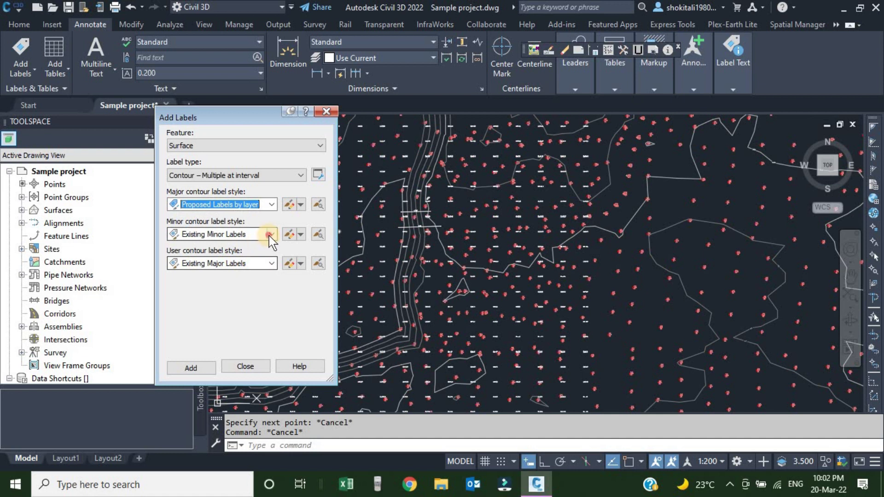
pyautogui.click(269, 235)
pyautogui.click(236, 289)
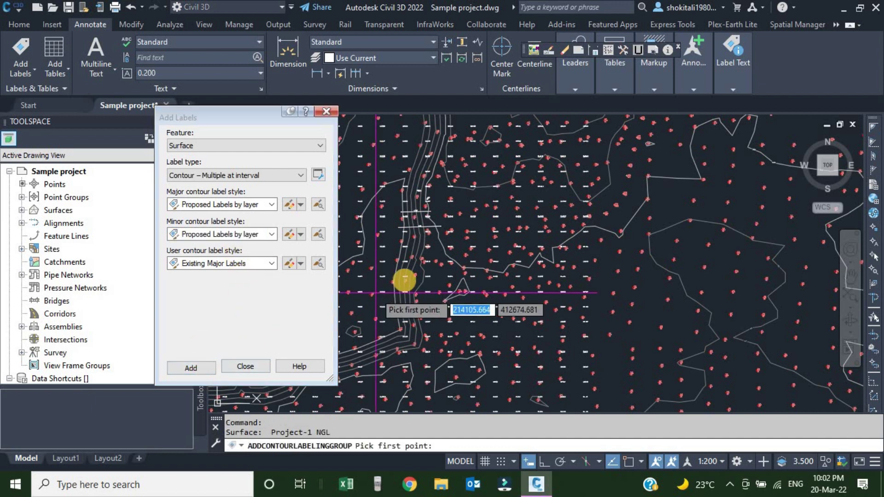
# - Draw a labelling line from the site's south edge past its north edge, with a 30-unit label interval
pyautogui.scroll(-3, 405, 282)
pyautogui.scroll(-5, 503, 296)
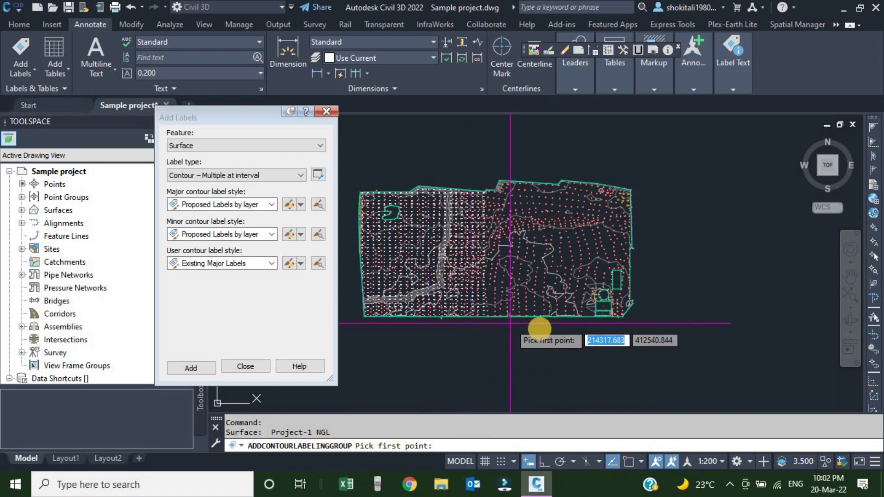
pyautogui.scroll(3, 537, 359)
pyautogui.moveTo(537, 381); pyautogui.dragTo(712, 382, button='middle')
pyautogui.click(479, 368)
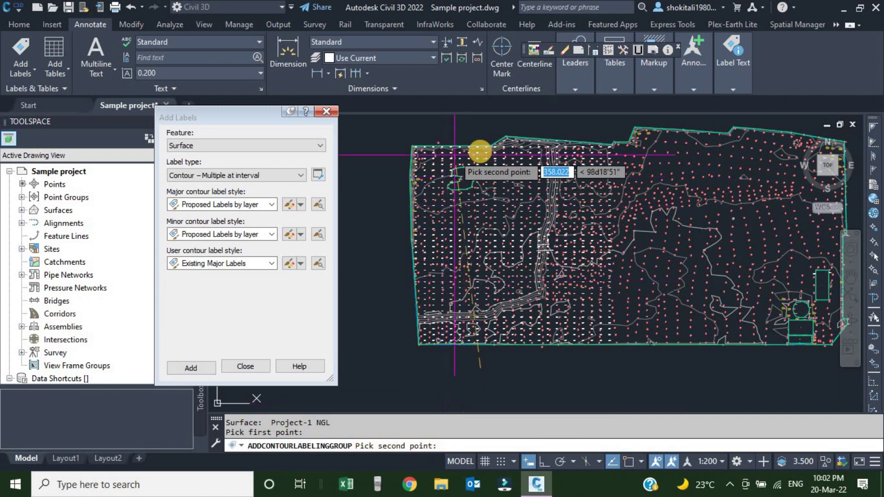
pyautogui.moveTo(479, 134); pyautogui.dragTo(474, 188, button='middle')
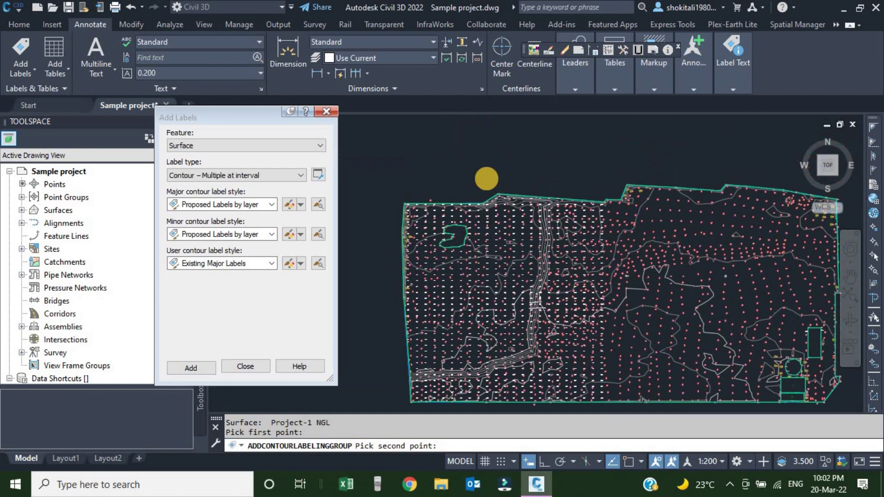
pyautogui.click(509, 159)
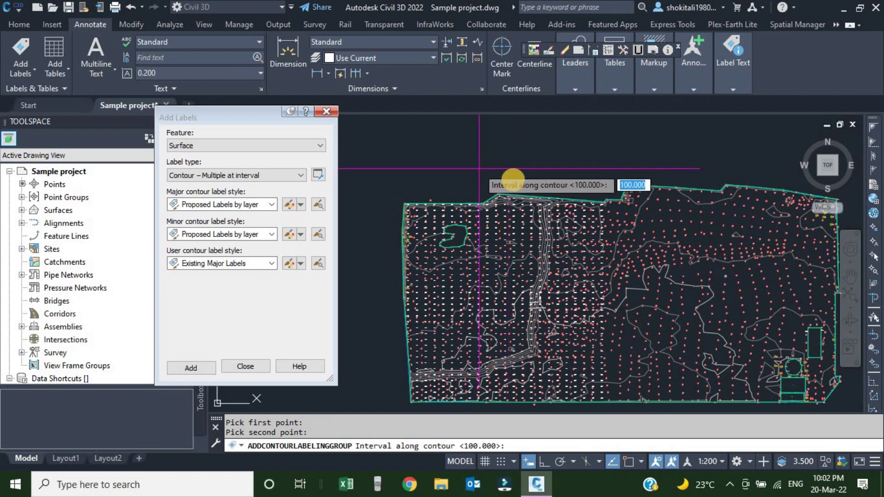
pyautogui.scroll(-2, 508, 188)
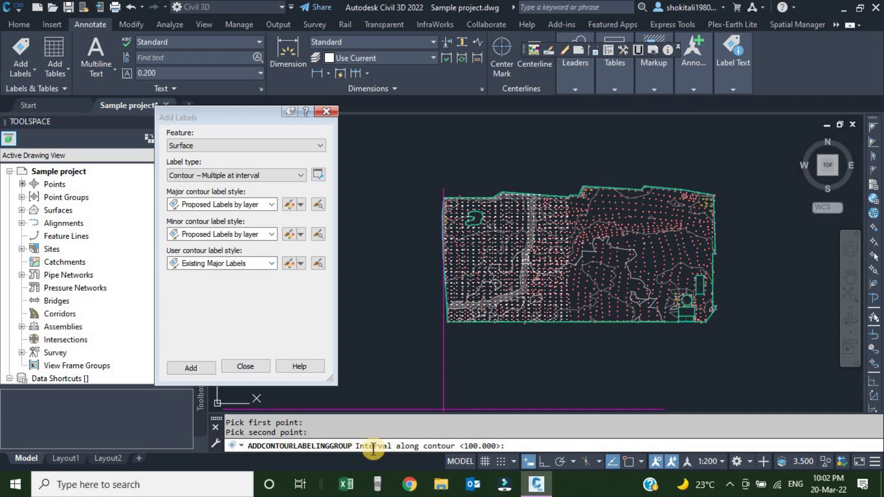
pyautogui.scroll(2, 469, 258)
pyautogui.scroll(2, 493, 335)
pyautogui.scroll(2, 568, 361)
pyautogui.scroll(2, 462, 299)
pyautogui.write('30')
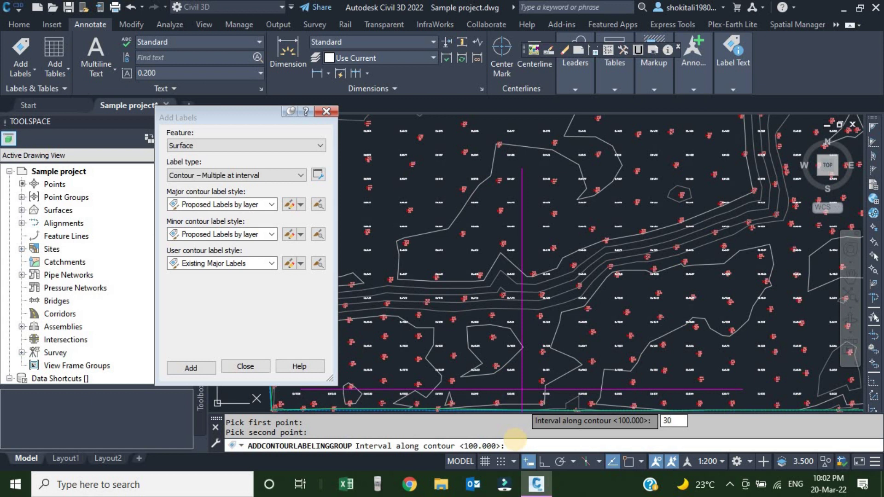
pyautogui.press('Return')
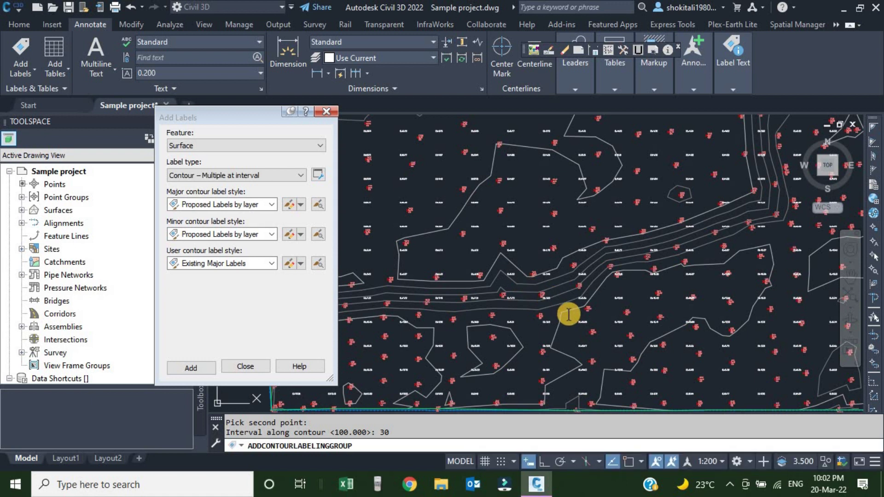
# - Inspect the repeated contour labels (5.00, 6.00, 8.00, 10.00) across the site, then close Add Labels
pyautogui.scroll(-5, 539, 297)
pyautogui.scroll(7, 460, 277)
pyautogui.scroll(6, 551, 253)
pyautogui.scroll(-2, 551, 253)
pyautogui.scroll(-3, 597, 285)
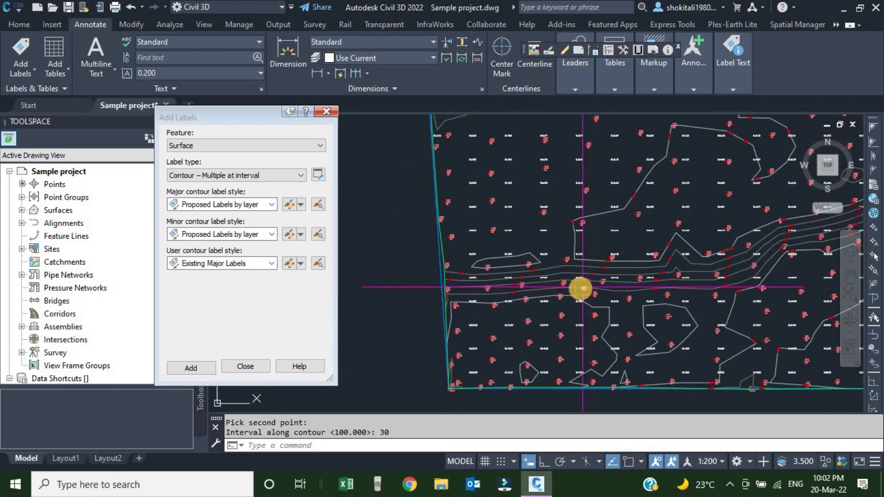
pyautogui.scroll(2, 468, 292)
pyautogui.scroll(2, 519, 288)
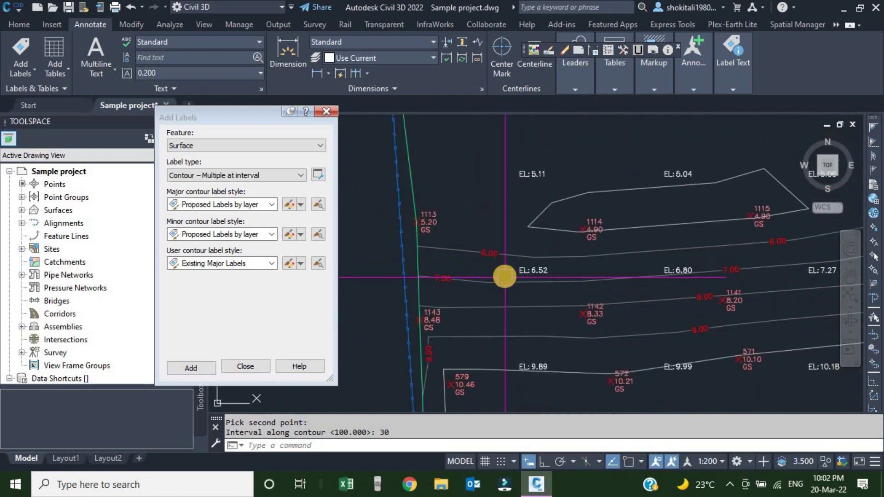
pyautogui.scroll(2, 505, 272)
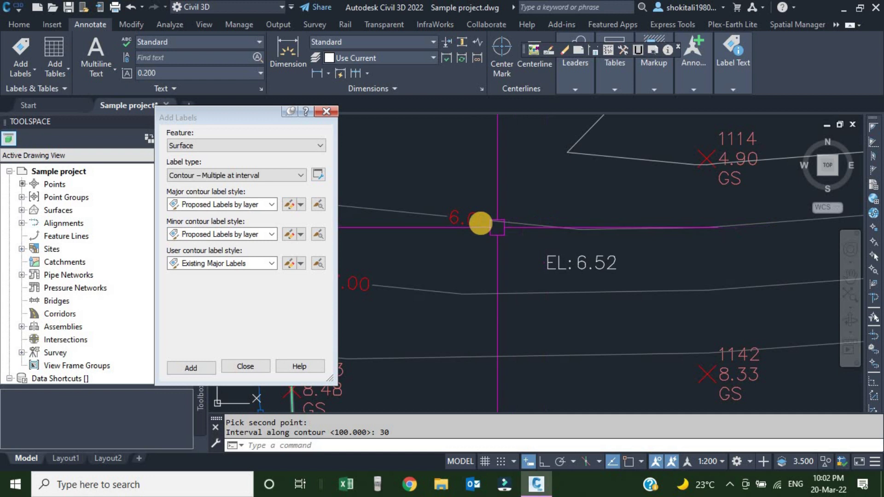
pyautogui.scroll(-2, 480, 223)
pyautogui.scroll(-2, 480, 223)
pyautogui.moveTo(746, 221); pyautogui.dragTo(483, 251, button='middle')
pyautogui.moveTo(776, 225); pyautogui.dragTo(582, 233, button='middle')
pyautogui.scroll(2, 523, 228)
pyautogui.scroll(-3, 614, 233)
pyautogui.scroll(-1, 651, 227)
pyautogui.scroll(-3, 650, 226)
pyautogui.scroll(-1, 582, 276)
pyautogui.scroll(1, 711, 183)
pyautogui.scroll(-3, 633, 203)
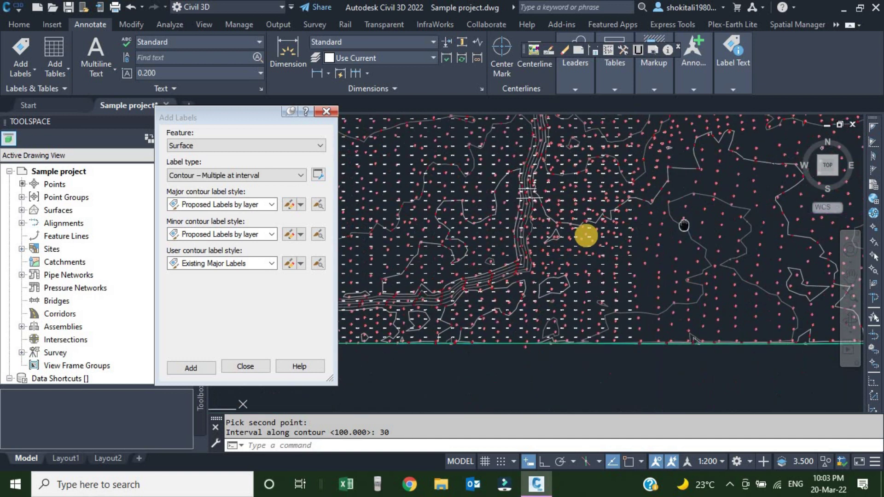
pyautogui.scroll(3, 590, 215)
pyautogui.scroll(3, 615, 188)
pyautogui.scroll(2, 657, 250)
pyautogui.scroll(2, 632, 193)
pyautogui.scroll(-3, 635, 197)
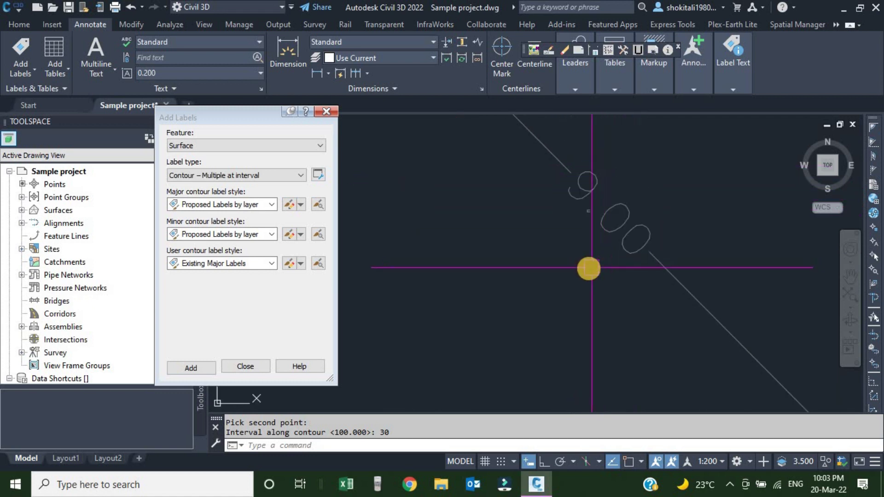
pyautogui.scroll(-2, 607, 253)
pyautogui.scroll(-2, 607, 260)
pyautogui.scroll(-3, 553, 272)
pyautogui.scroll(-1, 538, 269)
pyautogui.scroll(2, 517, 237)
pyautogui.scroll(2, 515, 229)
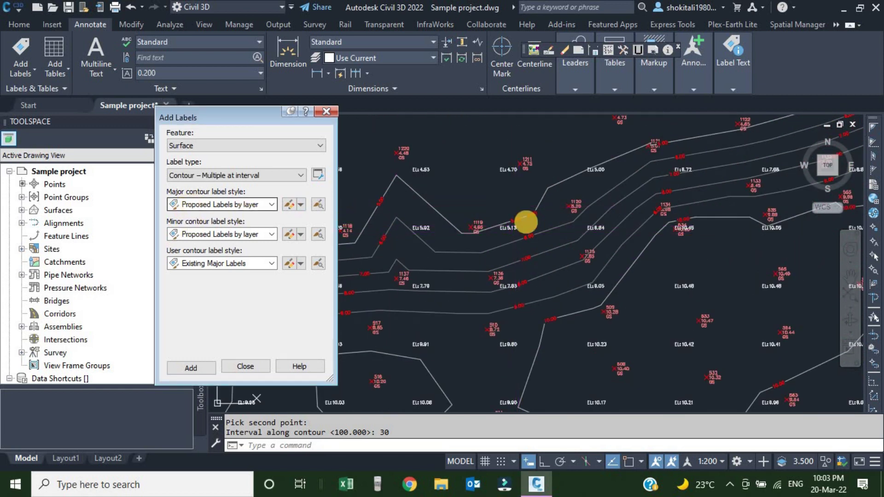
pyautogui.scroll(2, 552, 262)
pyautogui.scroll(2, 598, 244)
pyautogui.scroll(1, 589, 272)
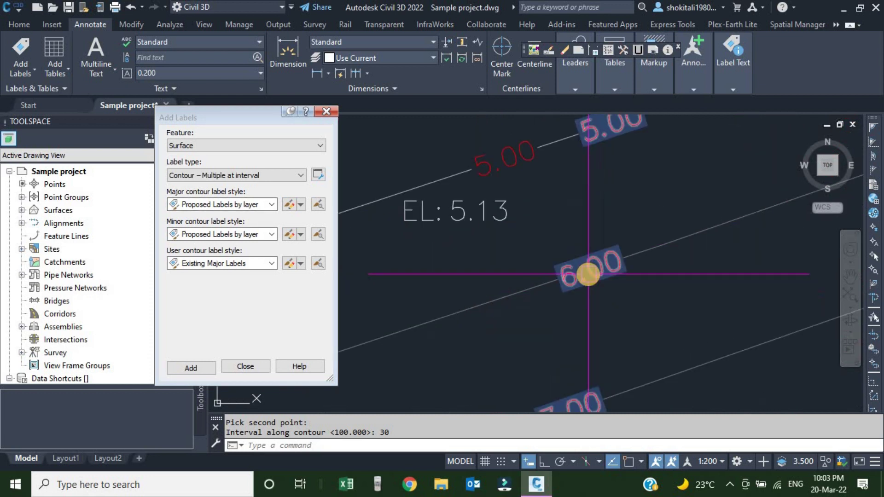
pyautogui.scroll(-3, 588, 275)
pyautogui.scroll(1, 606, 256)
pyautogui.scroll(1, 606, 258)
pyautogui.scroll(-1, 608, 296)
pyautogui.scroll(-1, 552, 295)
pyautogui.scroll(-2, 636, 267)
pyautogui.scroll(-1, 720, 238)
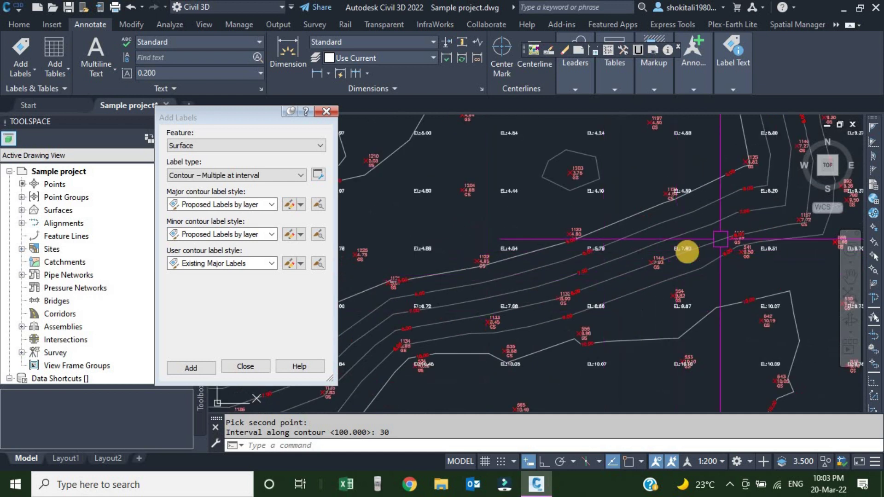
pyautogui.scroll(1, 612, 198)
pyautogui.scroll(1, 598, 221)
pyautogui.scroll(-2, 581, 311)
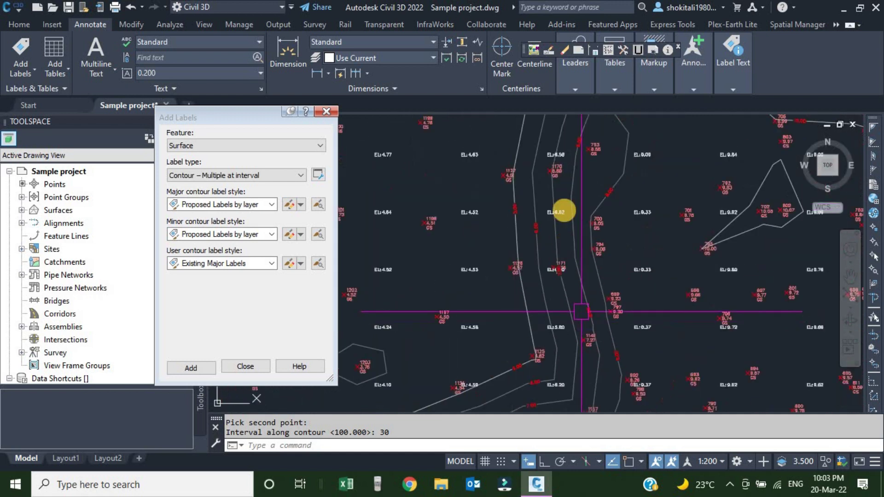
pyautogui.scroll(-4, 564, 235)
pyautogui.scroll(-5, 564, 238)
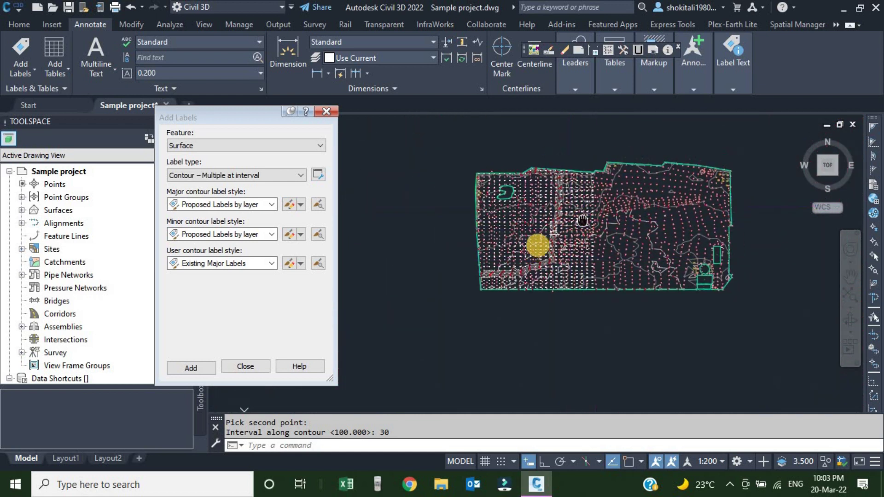
pyautogui.scroll(1, 534, 240)
pyautogui.scroll(-1, 505, 231)
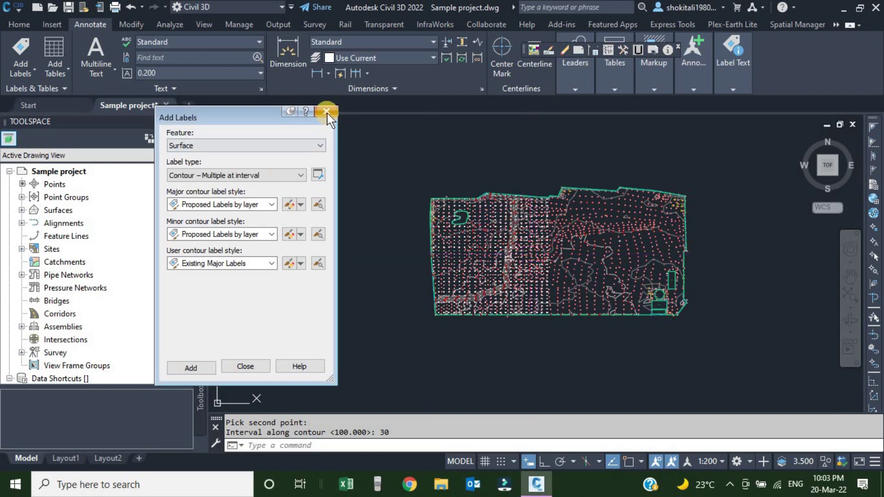
pyautogui.click(326, 112)
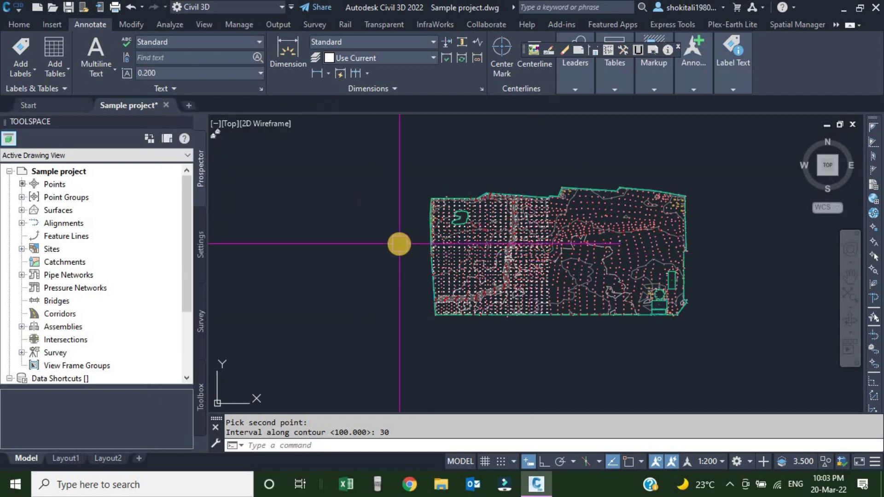